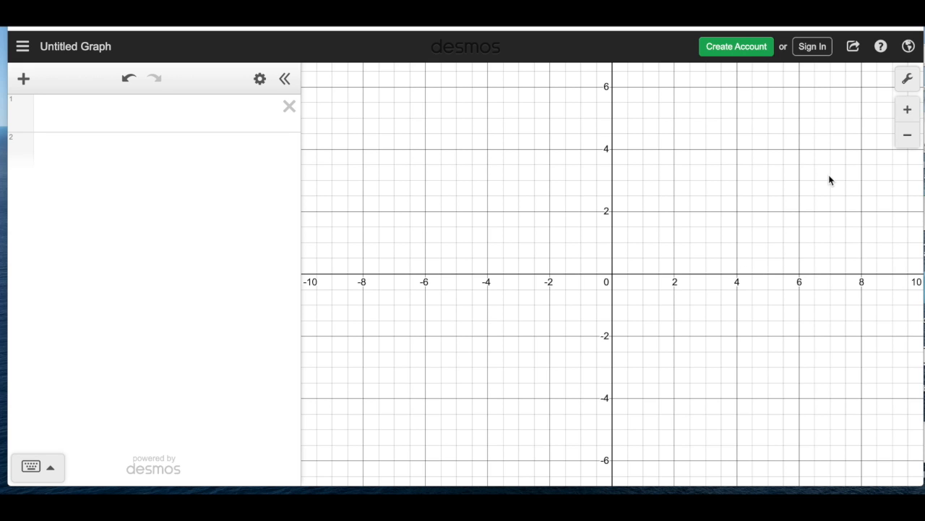
Turn on Projector Mode in the graph settings.
left_click(908, 81)
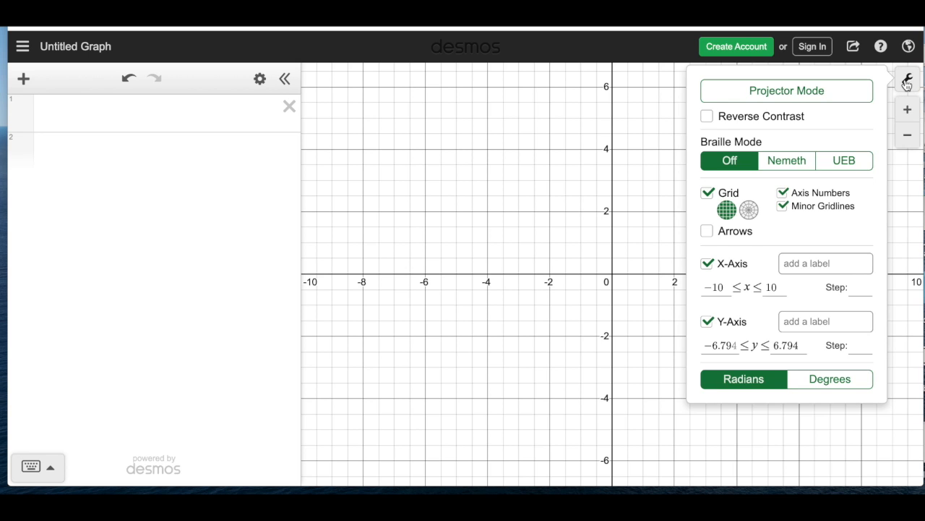
left_click(854, 96)
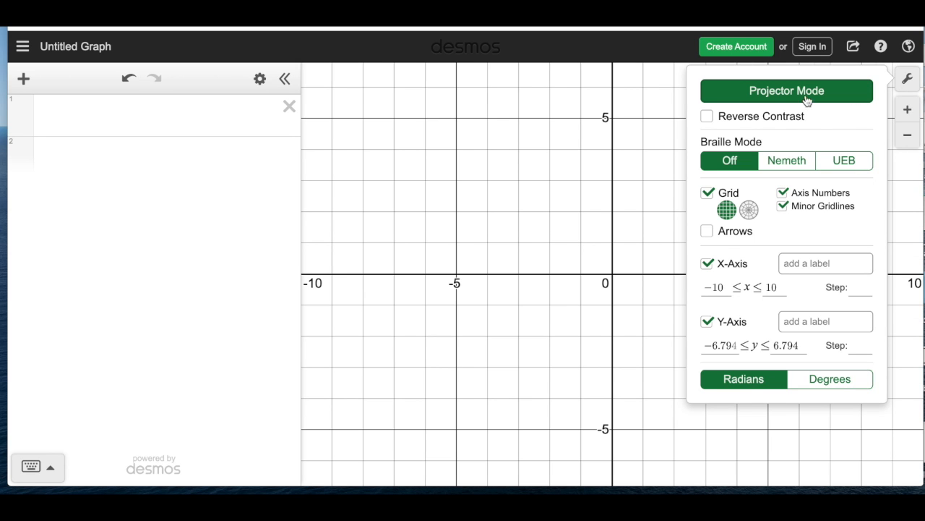
Try out reverse contrast and hiding the grid, restoring both settings each time.
left_click(708, 118)
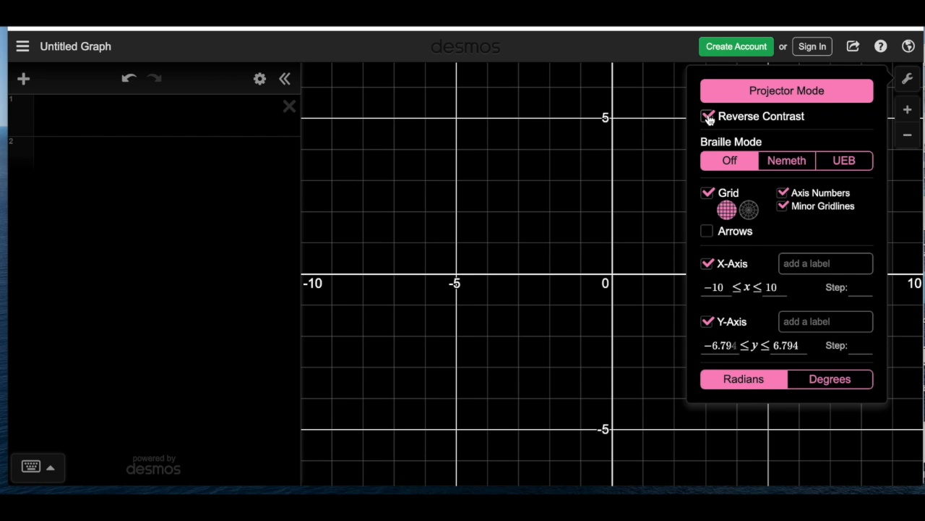
left_click(709, 118)
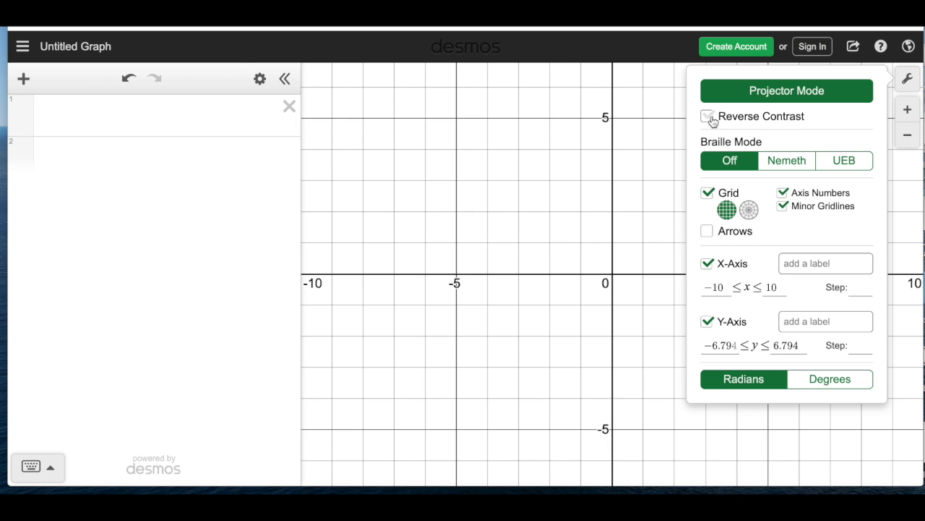
left_click(708, 193)
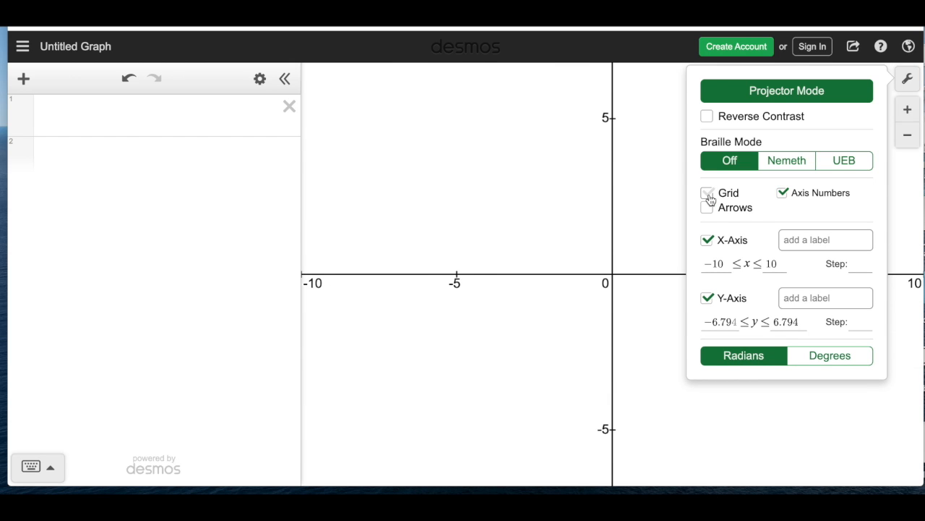
left_click(708, 195)
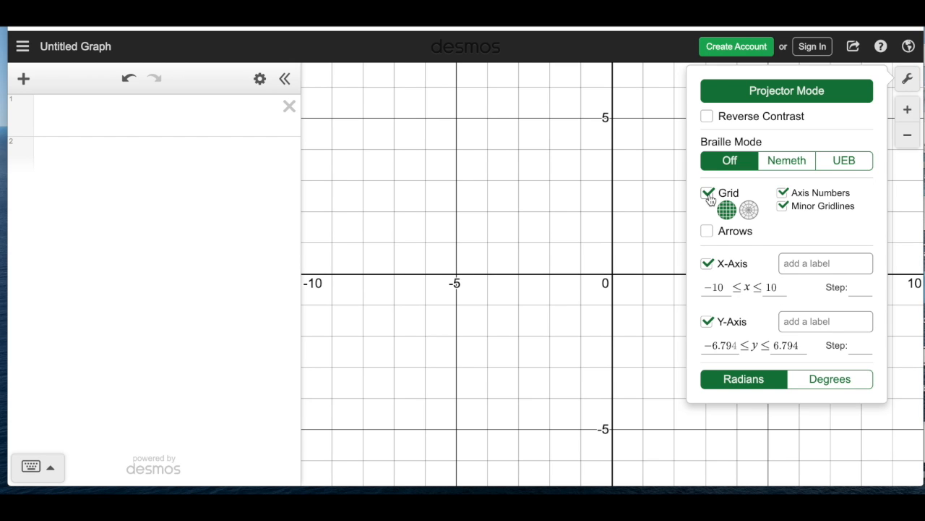
left_click(708, 194)
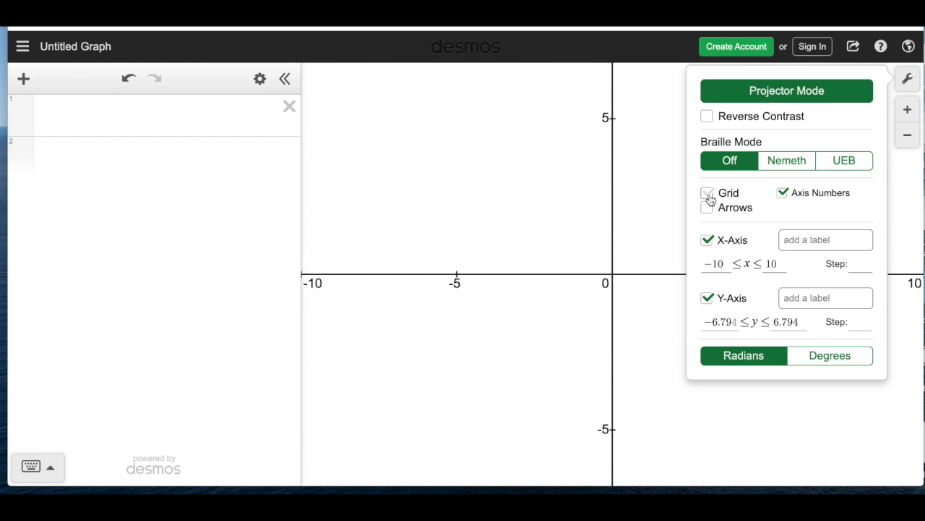
left_click(709, 195)
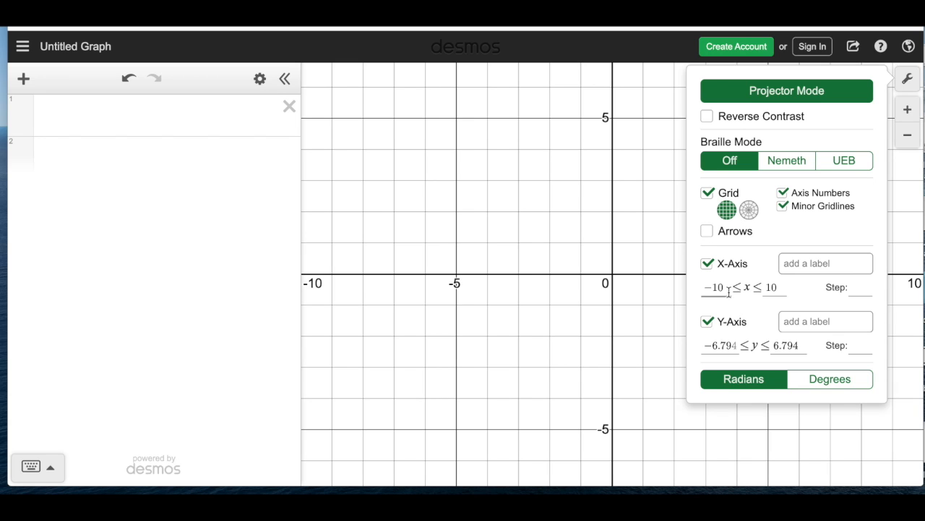
Set the x-axis range from −1 to 20.
left_click_drag(724, 287, 686, 292)
type("-1")
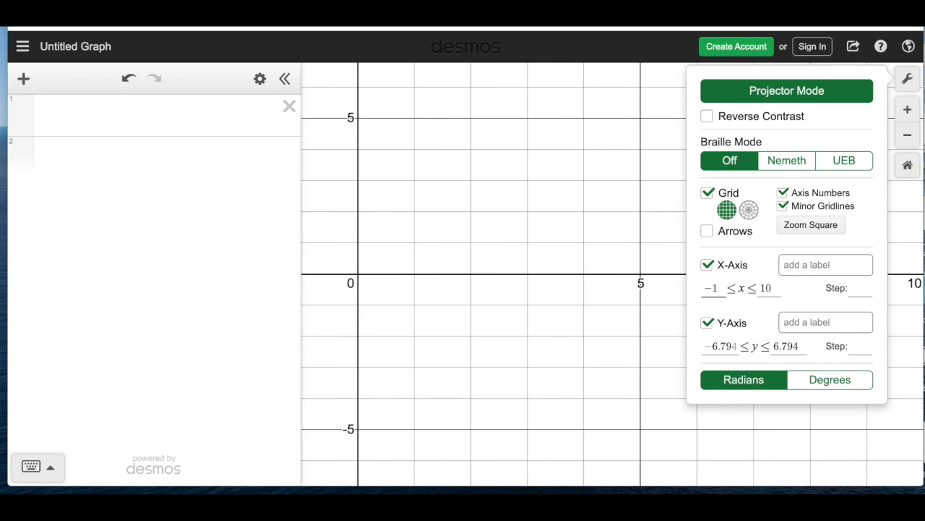
left_click(772, 288)
left_click_drag(772, 288, 756, 288)
type("20")
Set the y-axis range from −1 to 20 and close the graph settings.
left_click_drag(736, 346, 702, 345)
type("-1")
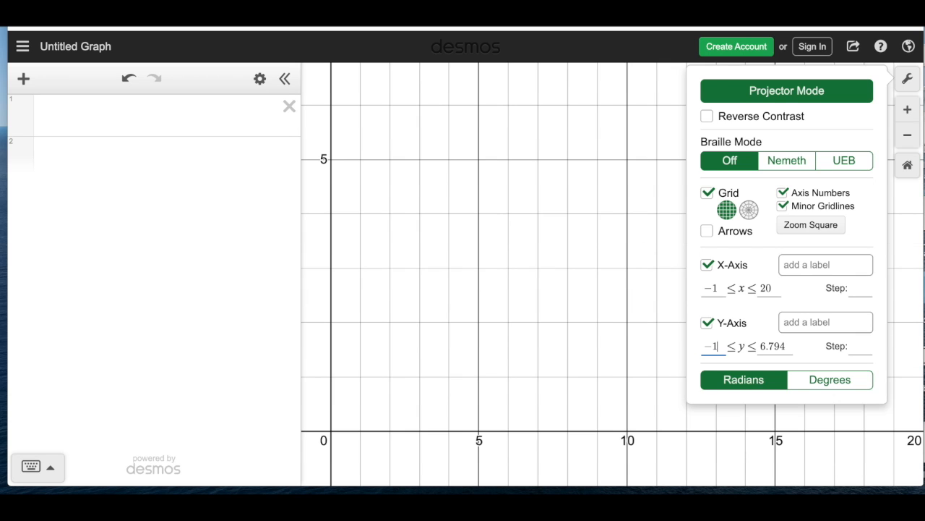
left_click_drag(787, 346, 759, 347)
type("20")
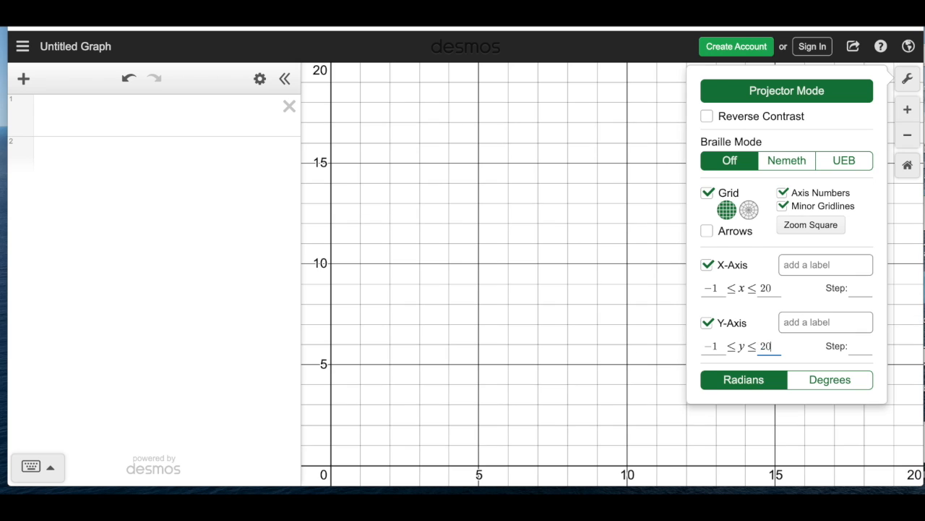
left_click(623, 321)
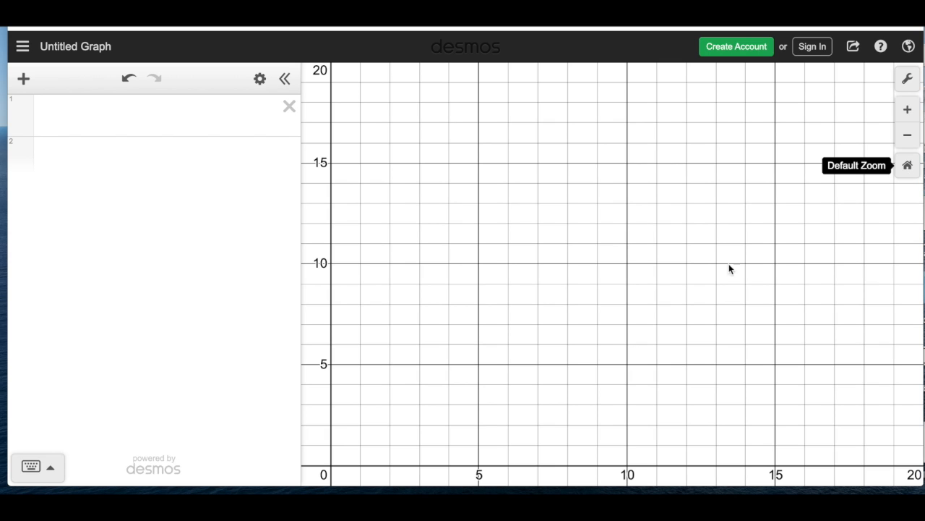
Plot the point (10,12) in the first expression row.
left_click(119, 115)
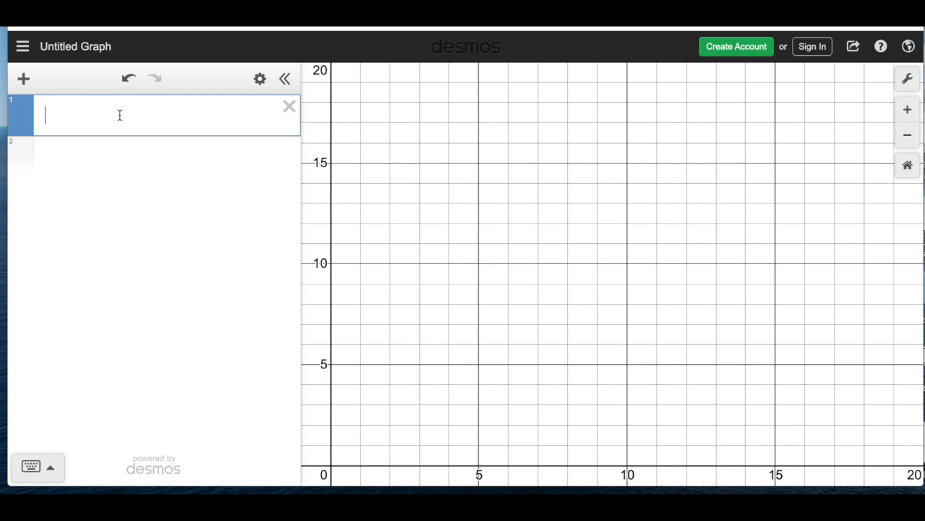
type("(")
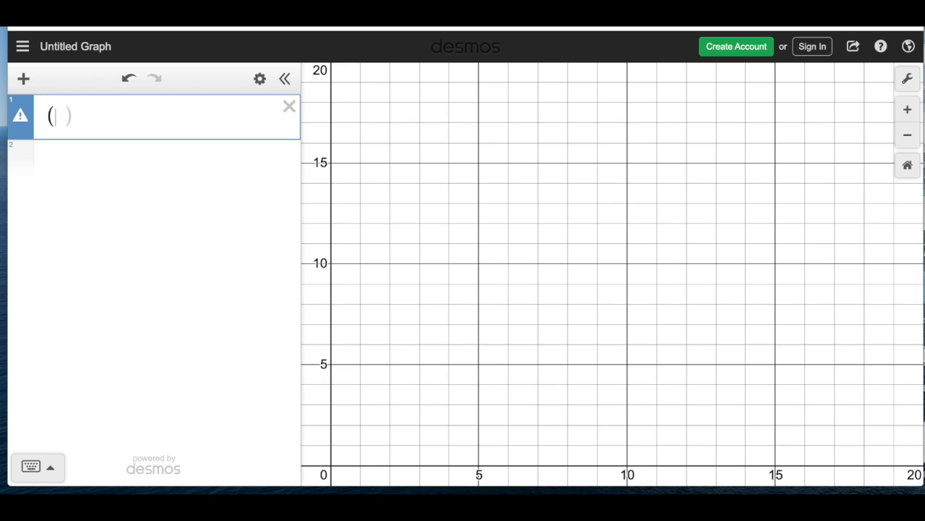
type("10,12")
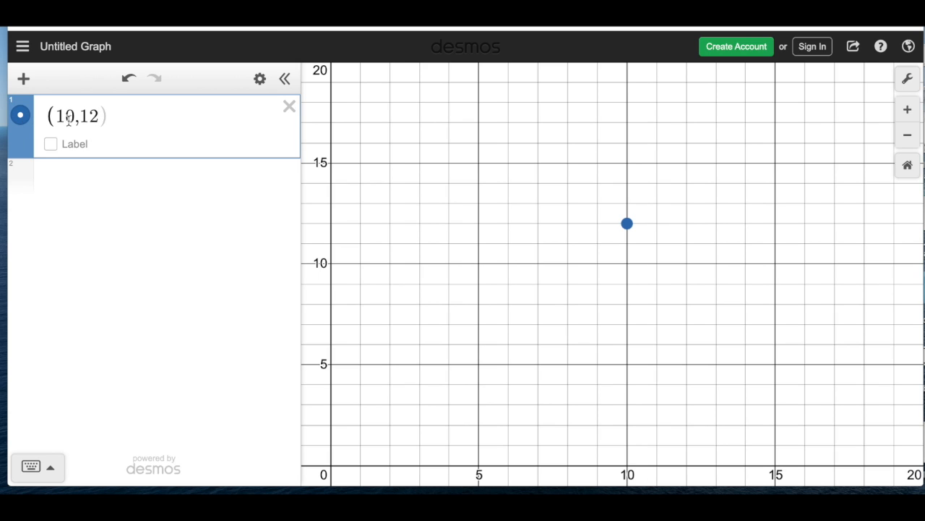
Try red, the open-circle style and the cross style on the point (10,12), ending with a solid black dot.
left_click(21, 116)
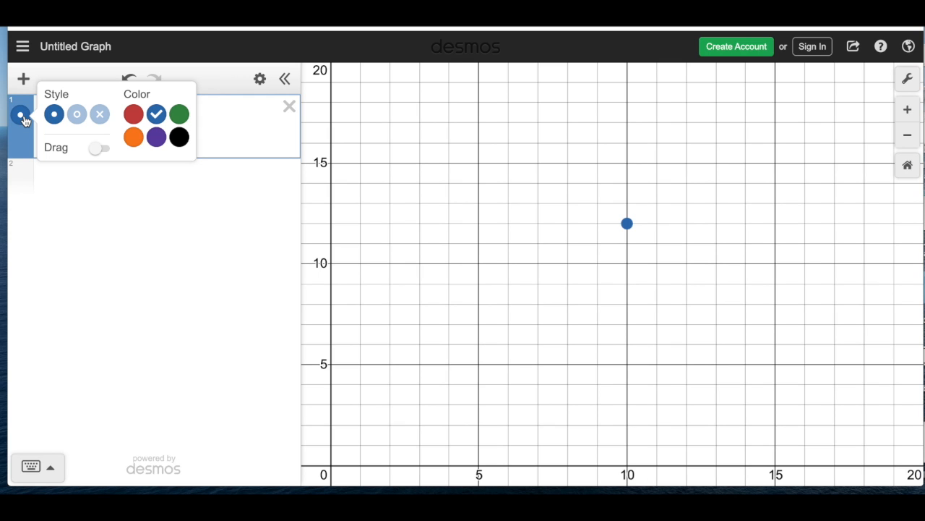
left_click(133, 117)
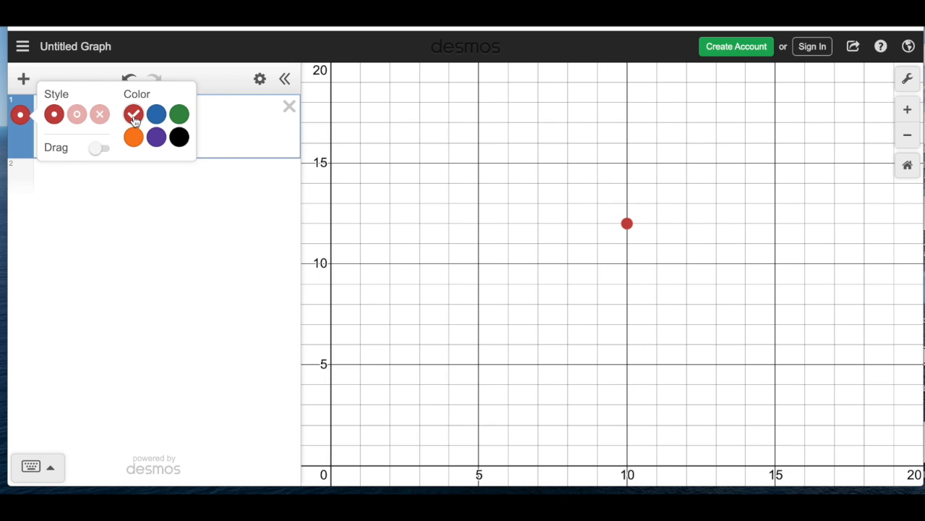
left_click(77, 115)
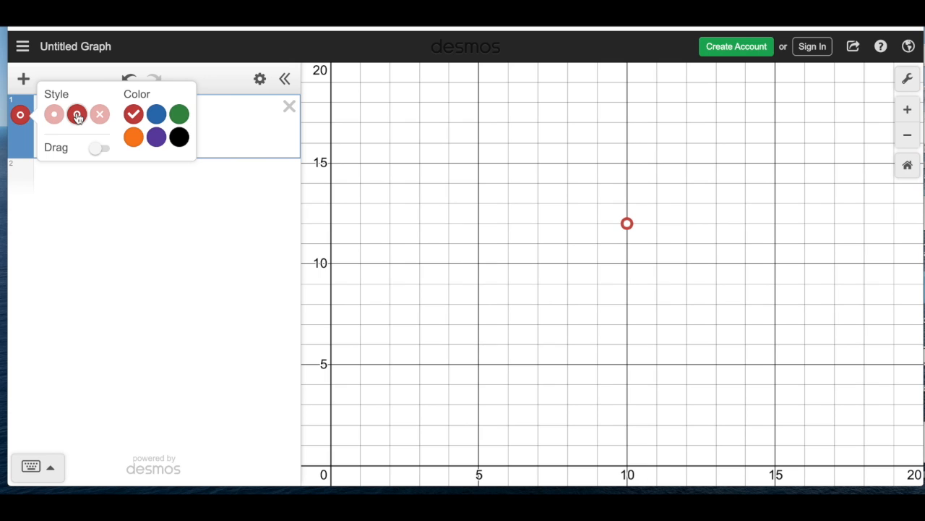
left_click(100, 118)
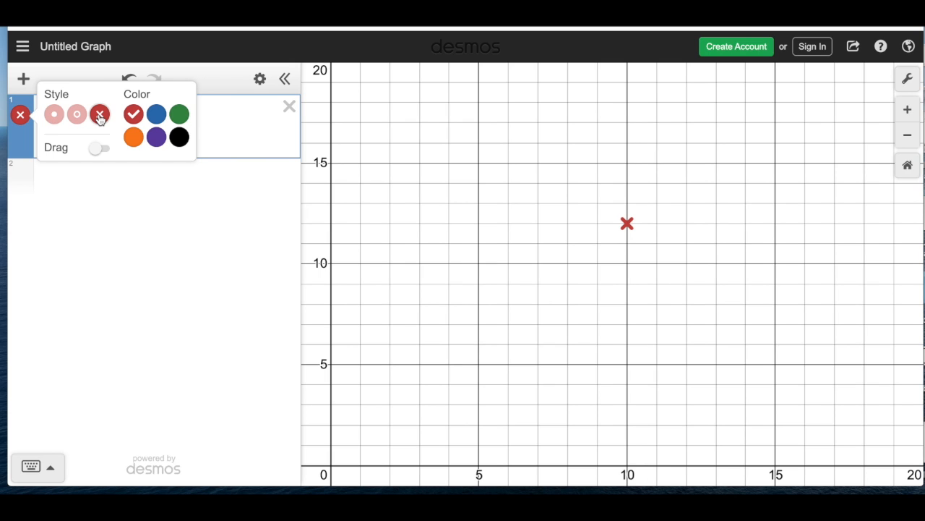
left_click(181, 141)
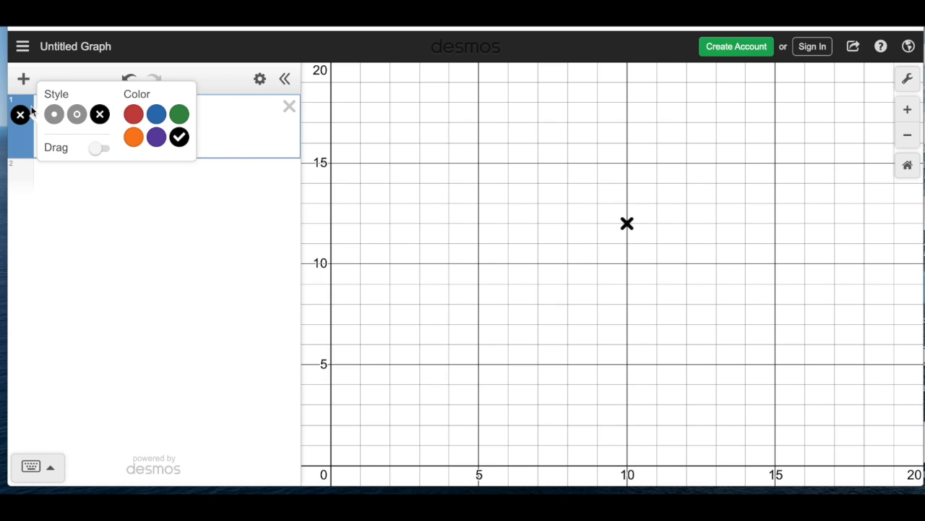
left_click(54, 114)
left_click(222, 152)
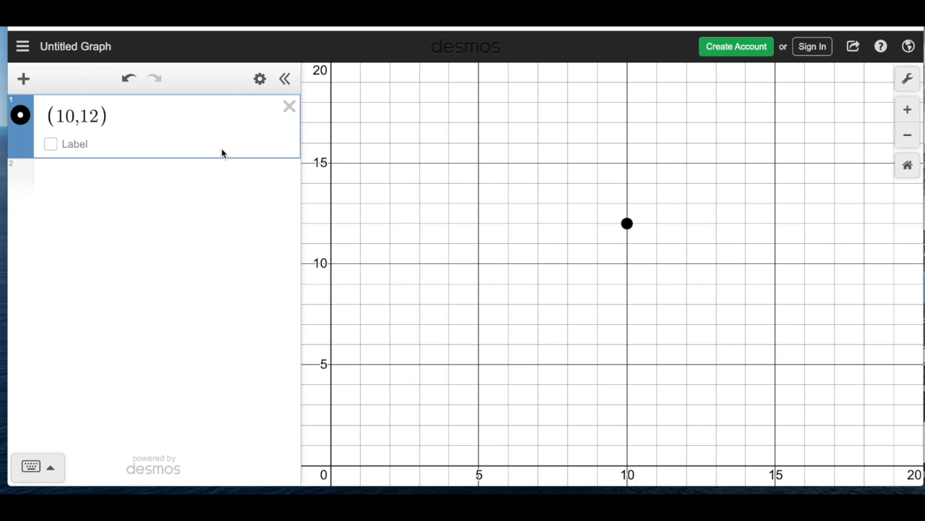
Plot the point (12,12) in the second expression row.
left_click(24, 177)
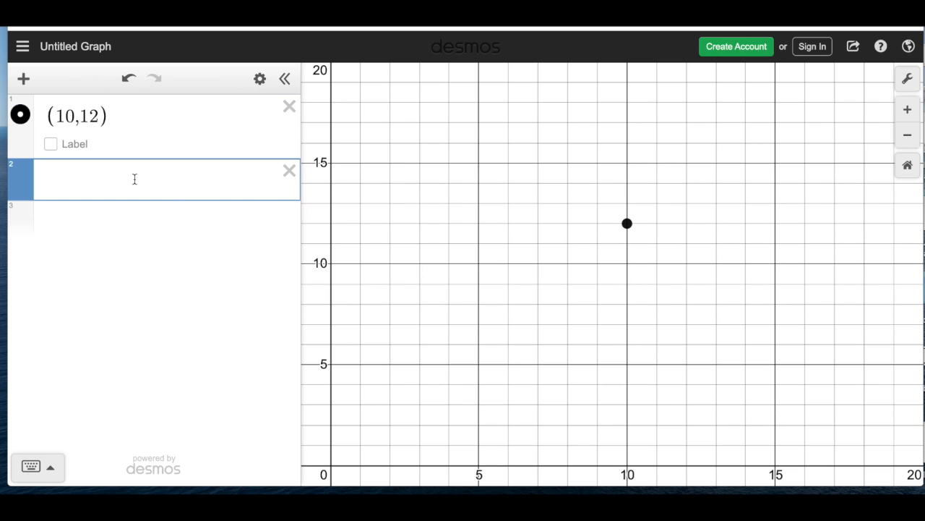
type("(")
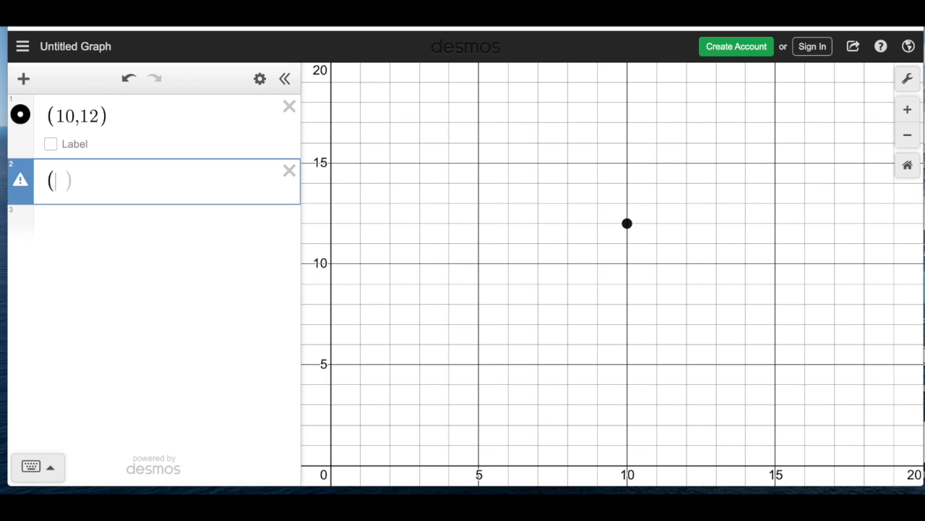
type("12,12")
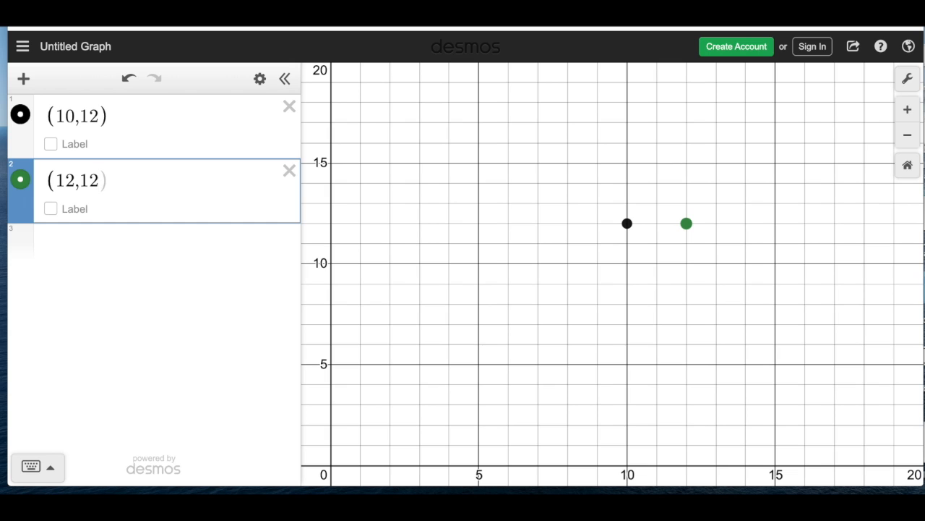
Toggle the visibility of the point (12,12), leave it shown, and color it black.
left_click(19, 182)
left_click(19, 183)
left_click(19, 182)
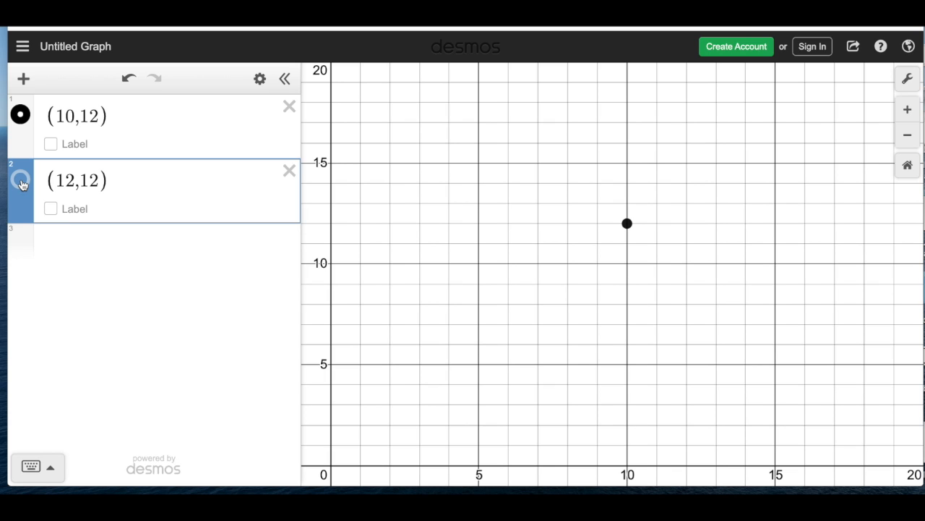
left_click(21, 184)
left_click(22, 184)
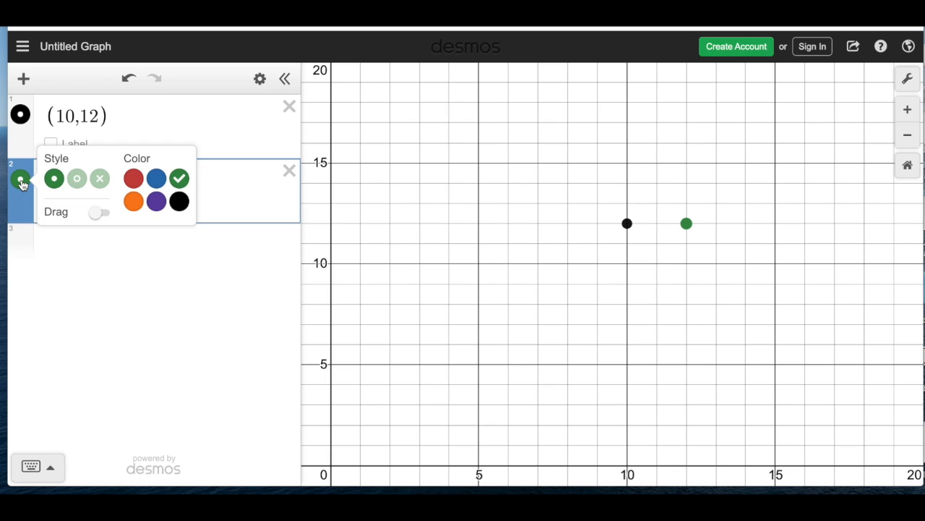
left_click(180, 202)
left_click(221, 208)
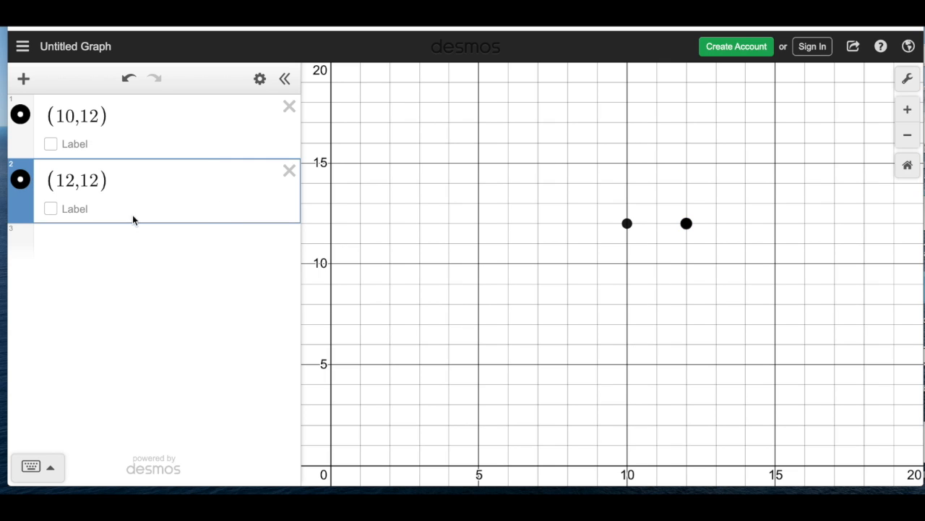
Graph the line y = 2x − 10 − 12 in the third expression row.
left_click(87, 250)
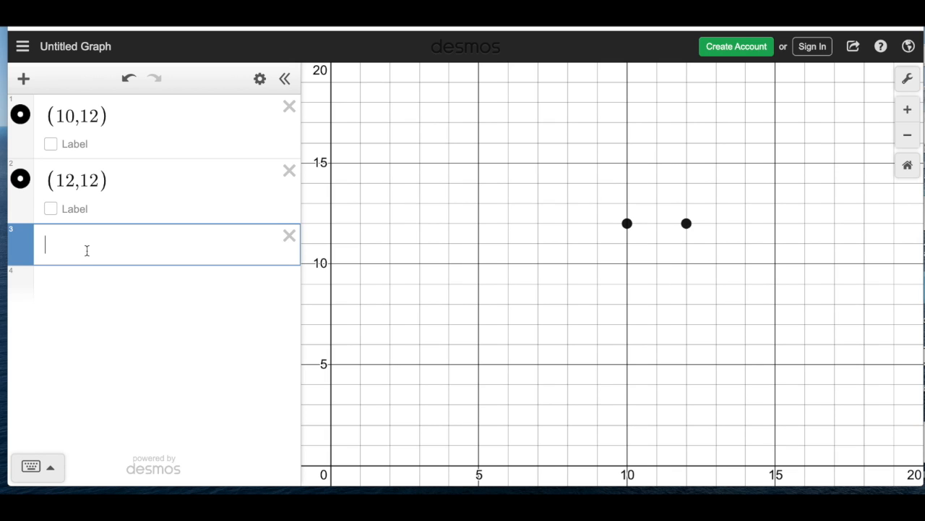
type("y =")
type("2x")
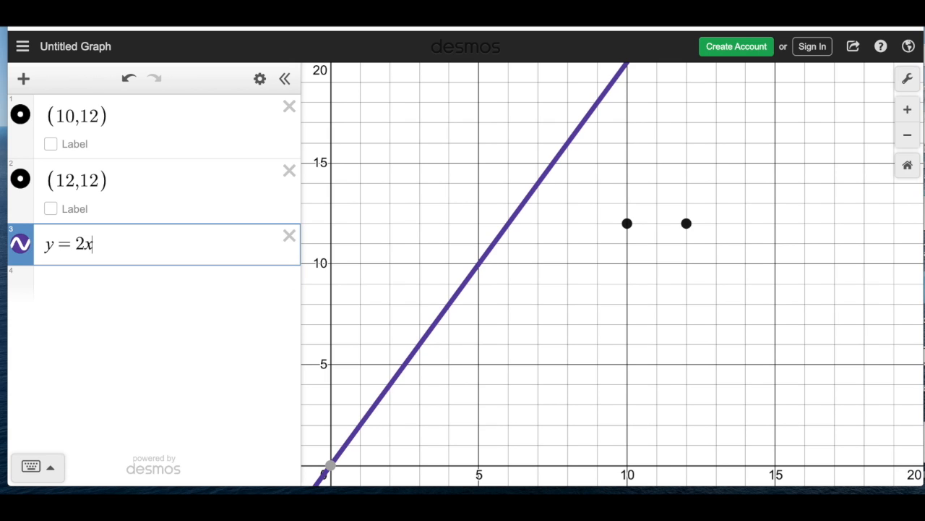
type("-10-1")
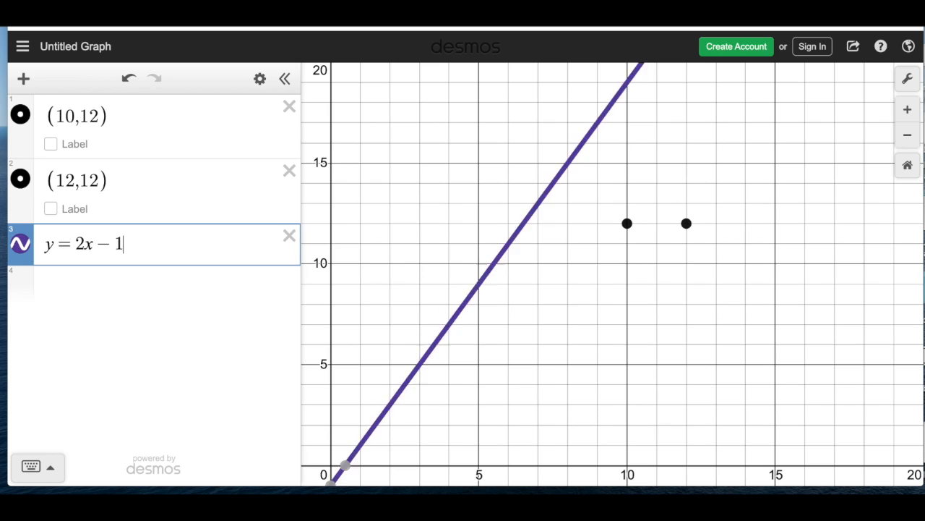
type("2")
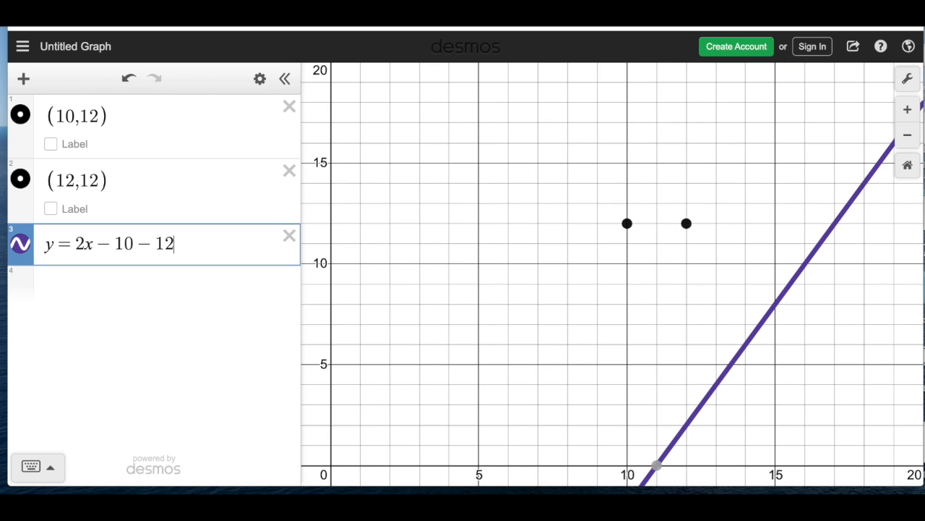
Change the line's equation to y = 2x − 11.
key("BackSpace")
key("BackSpace")
key("BackSpace")
key("BackSpace")
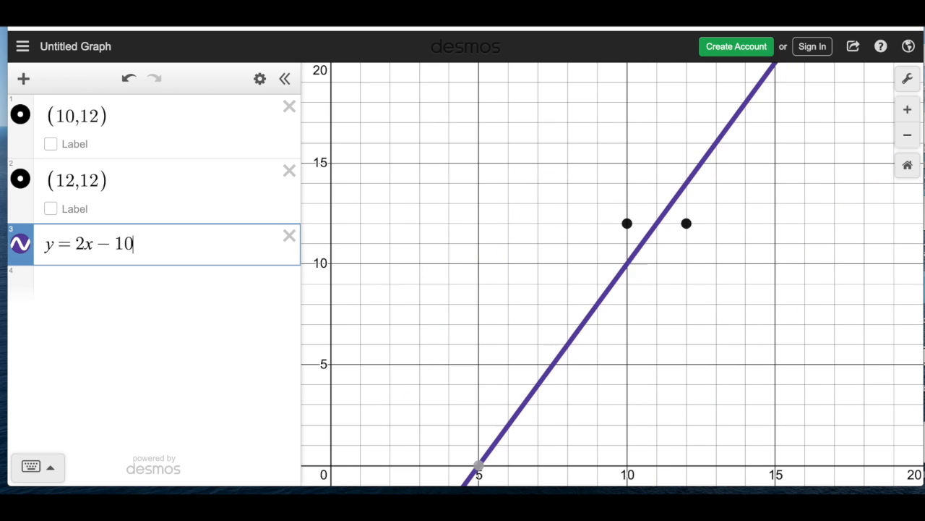
type("1")
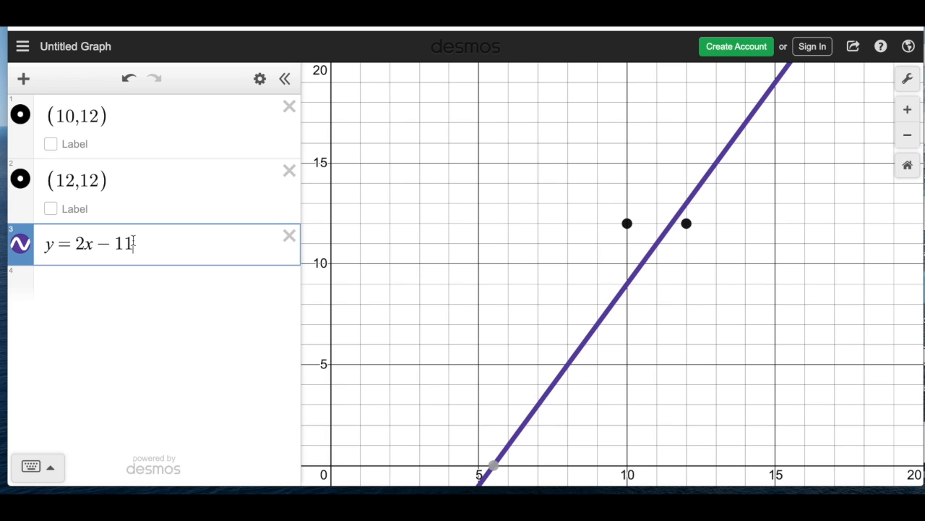
Replace the line's equation in the third expression row with y − 12 = 2(x − 12).
key("BackSpace")
key("BackSpace")
key("BackSpace")
key("BackSpace")
key("BackSpace")
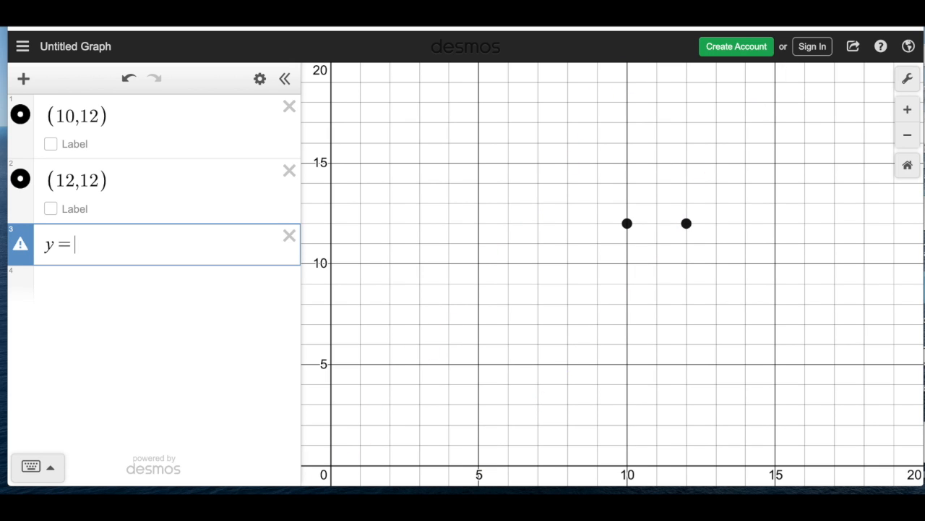
key("BackSpace")
type("-1")
type("=")
type("2")
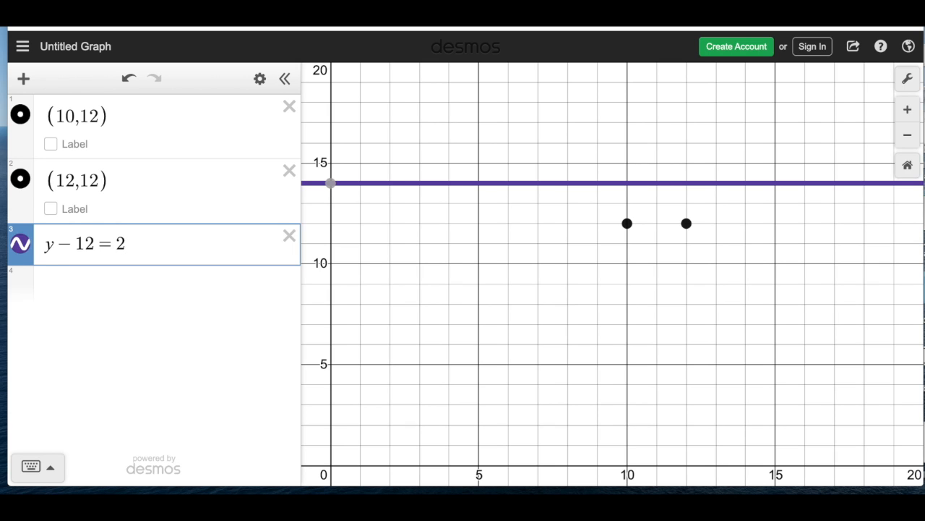
type("(x-12")
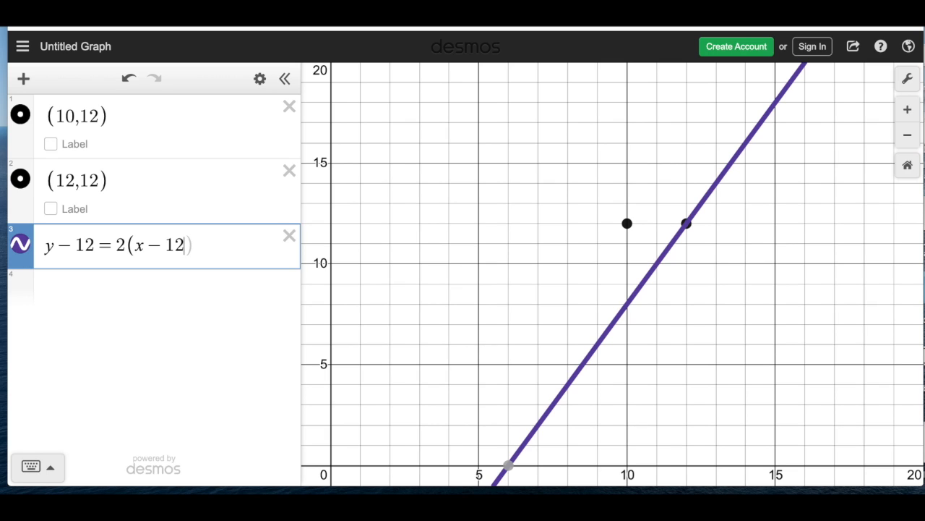
Change the constant subtracted from y in the line's equation to 12.2.
key("Left")
key("Left")
key("Left")
key("Left")
key("Left")
key("Left")
key("Left")
key("Right")
type(".2")
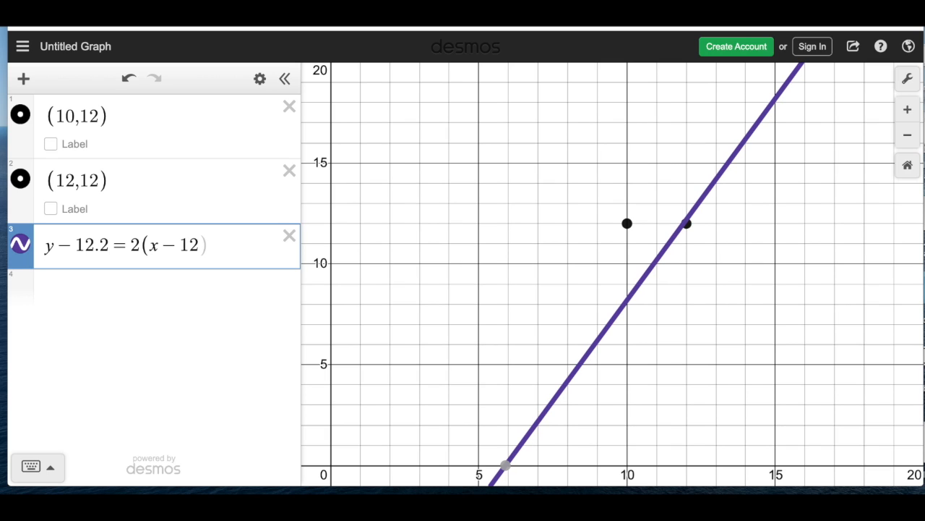
Restrict the line to x > 12 and rewrite that restriction as 12 < x < 13.
left_click(220, 248)
type("{x > 12")
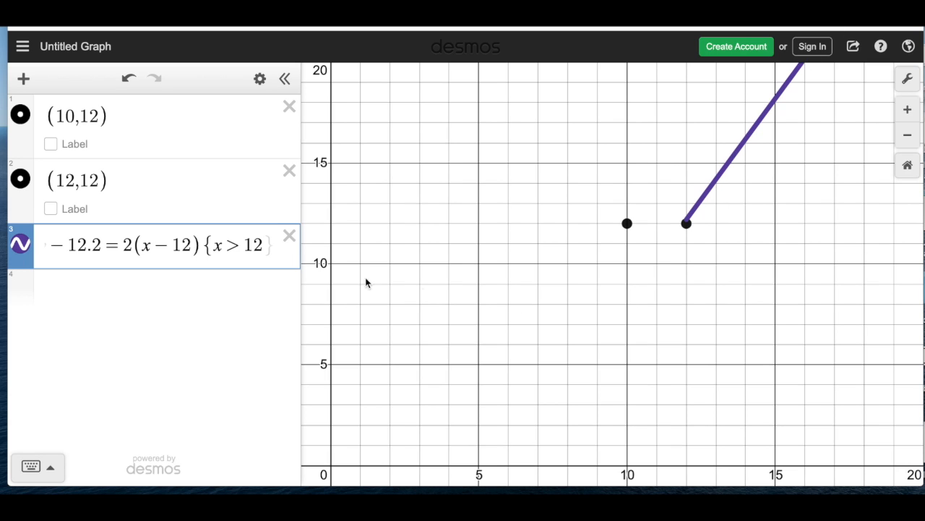
left_click(263, 244)
key("BackSpace")
key("BackSpace")
key("BackSpace")
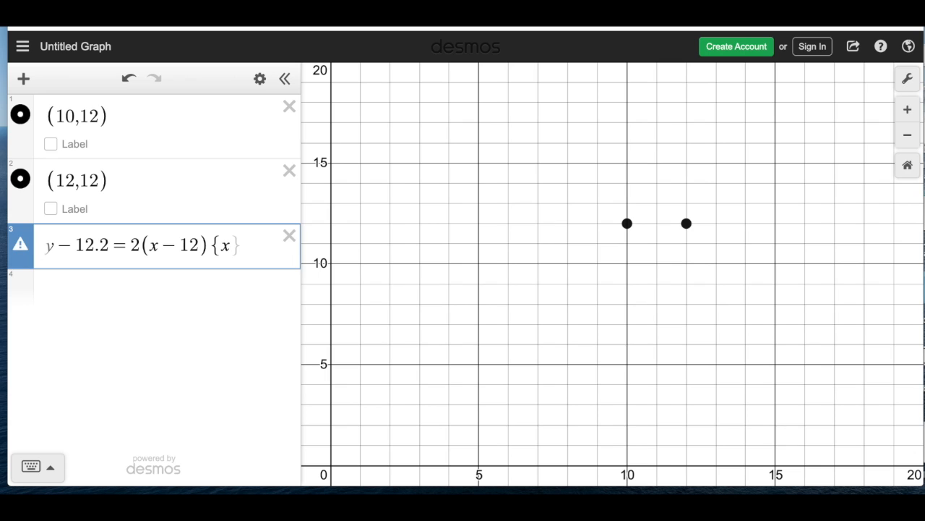
key("Left")
type("12 <")
key("Right")
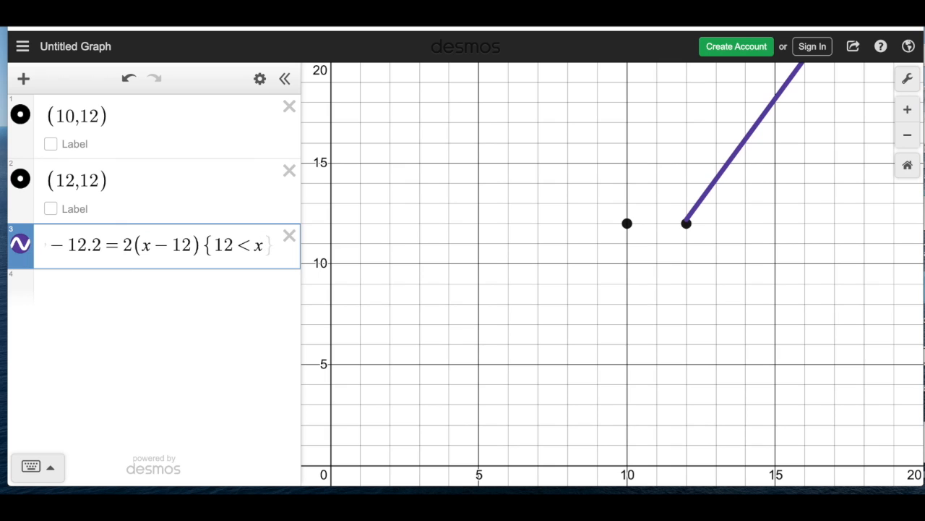
type("<13")
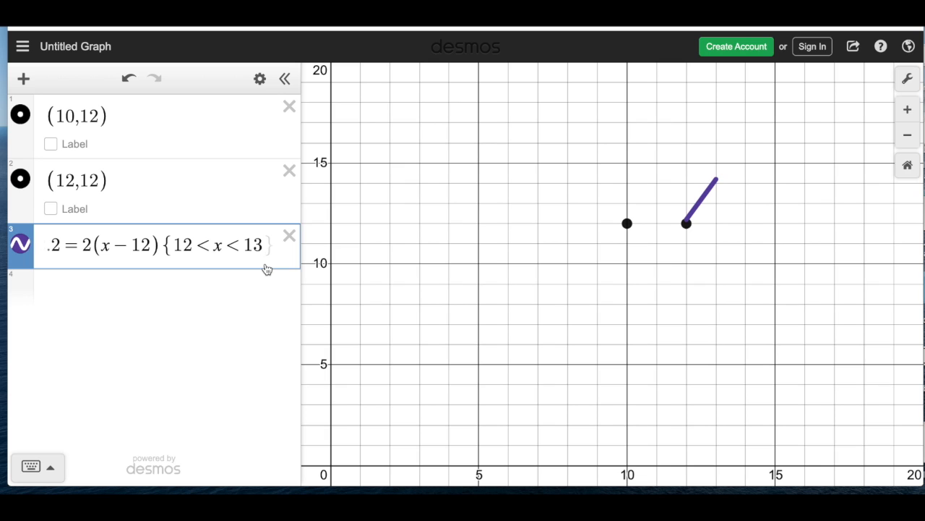
Set the upper bound of the line's domain restriction to 12.5.
key("BackSpace")
type("12.")
key("BackSpace")
key("BackSpace")
key("BackSpace")
type("2.5")
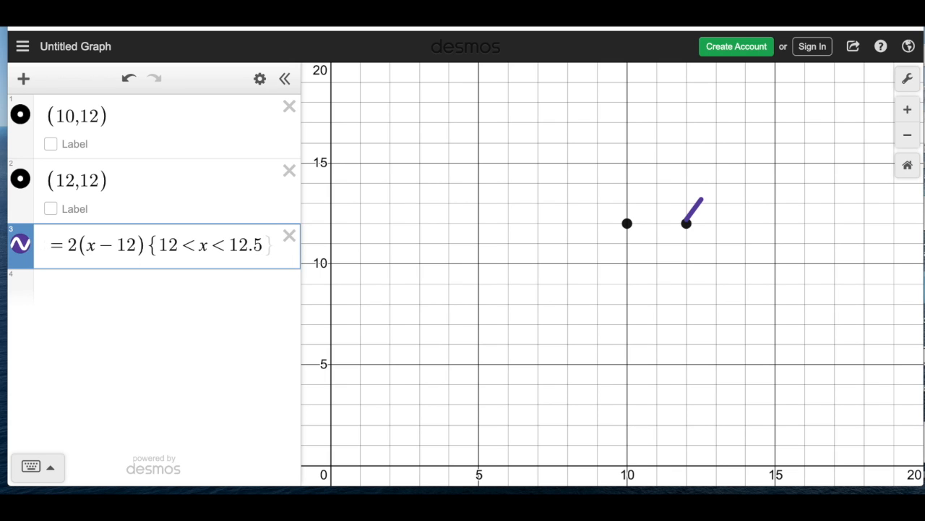
Set the lower bound of the line's domain restriction to 11.8.
key("Left")
key("Left")
key("Left")
key("Left")
key("Left")
key("Right")
key("BackSpace")
type("1.")
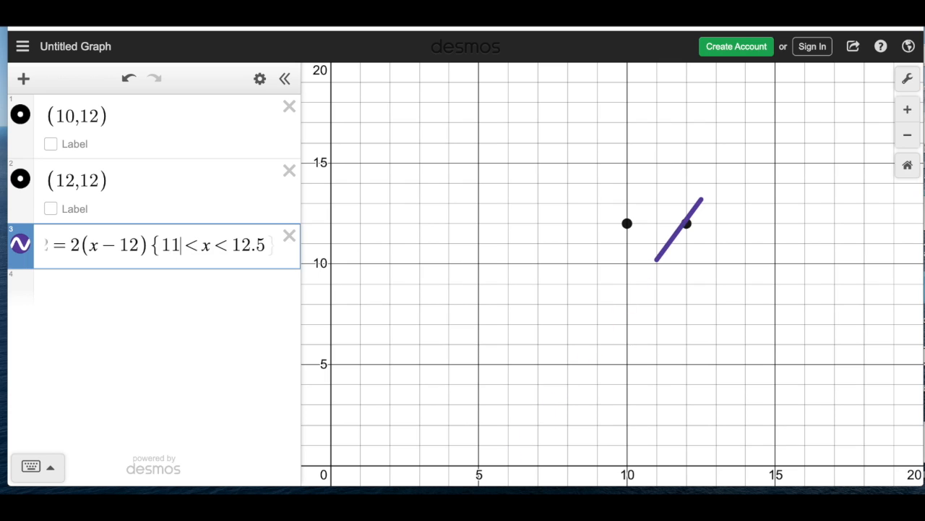
type("8")
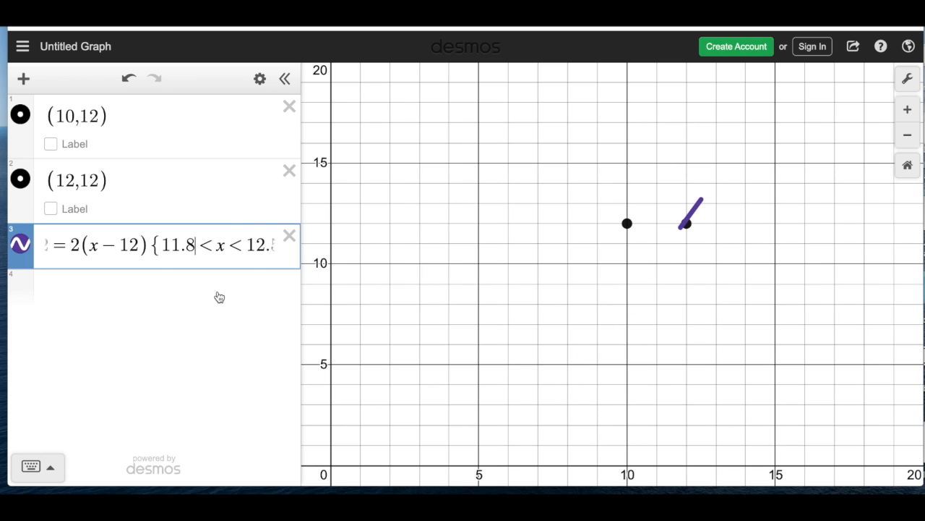
Try the dashed style on the line segment and return it to the solid style.
left_click(23, 247)
left_click(23, 247)
left_click(23, 247)
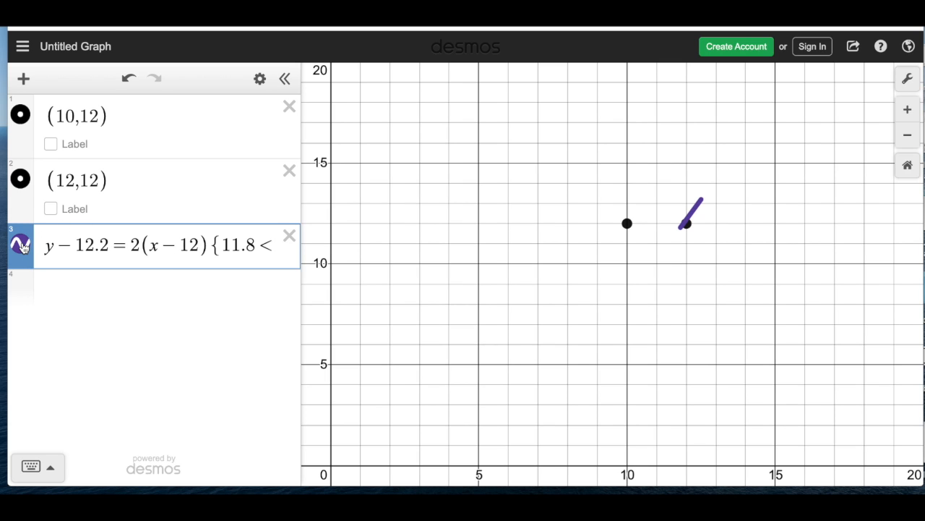
left_click(23, 247)
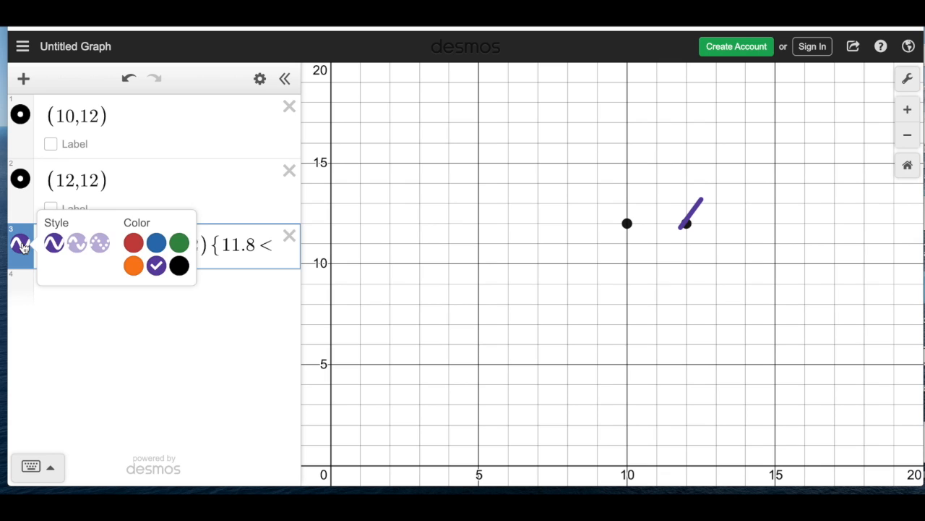
left_click(78, 244)
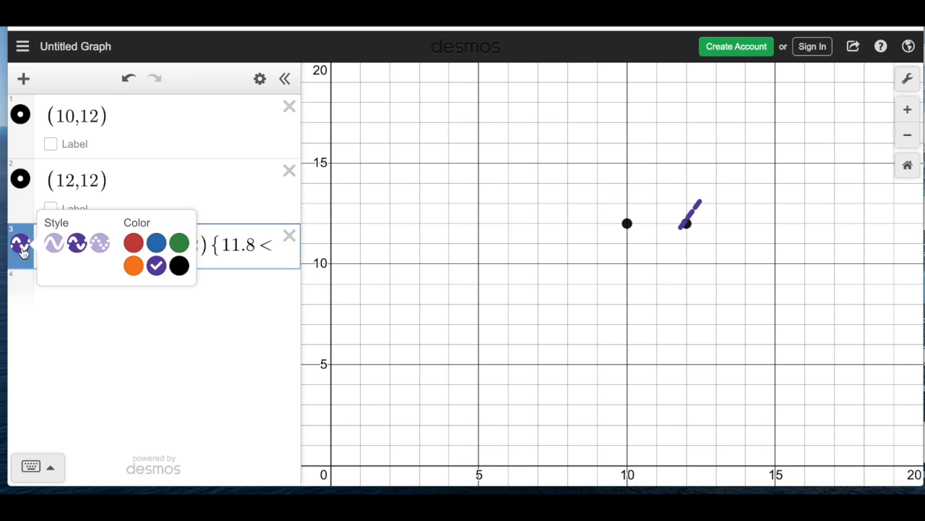
left_click(55, 245)
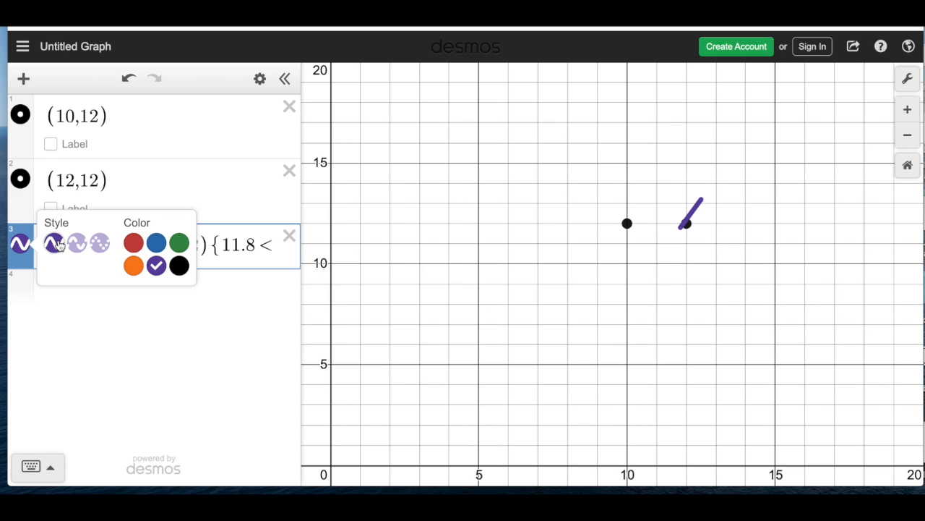
left_click(55, 312)
Try the line's equation as an inequality with < and >, and restore the equals sign.
left_click(128, 246)
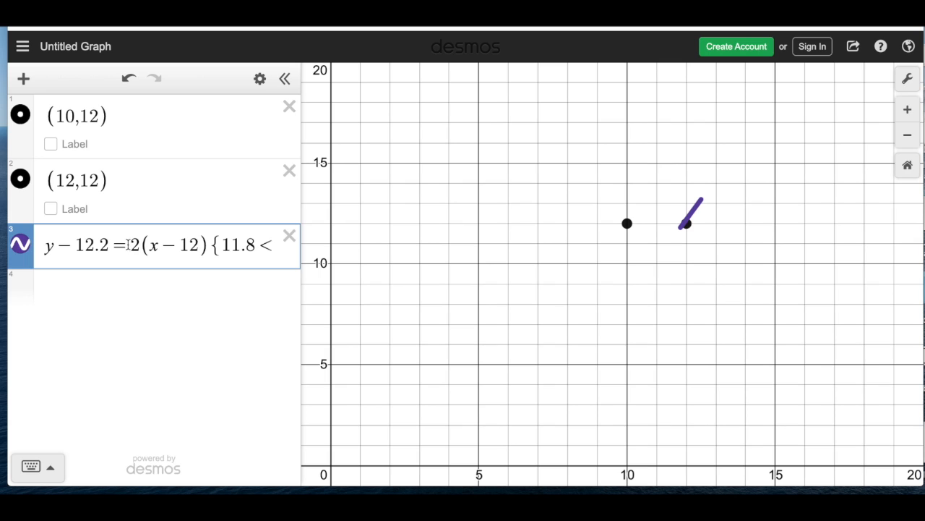
key("BackSpace")
type("<")
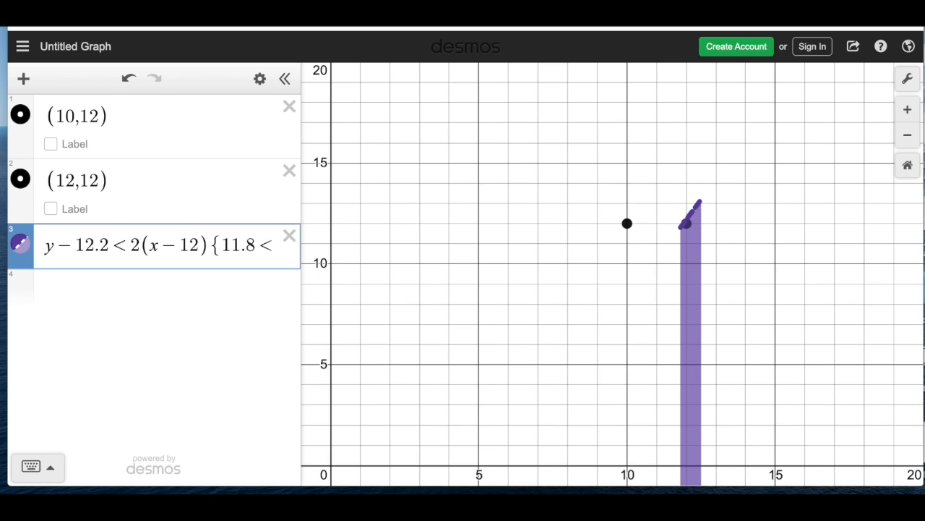
key("BackSpace")
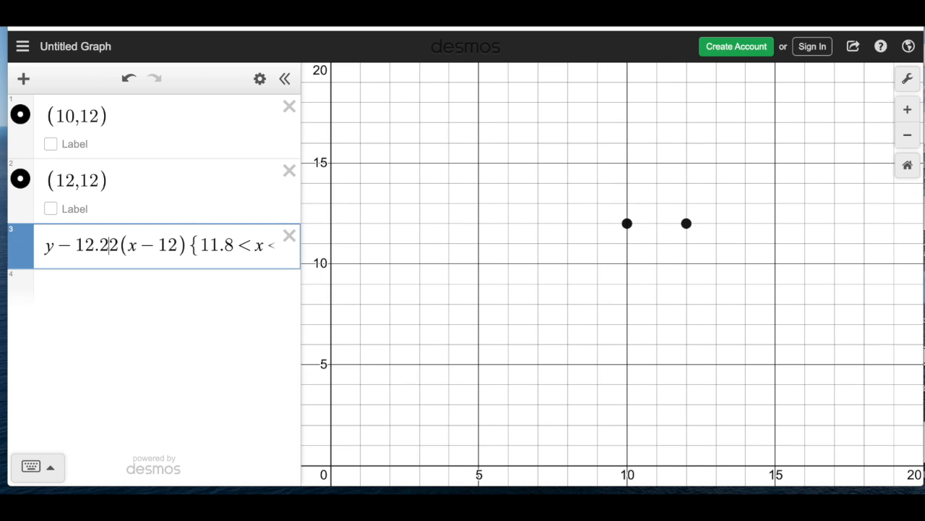
type(">")
key("BackSpace")
type("=")
Graph y = x² in the fourth expression row and change it to y = (x − 11)² + 8.
left_click(104, 282)
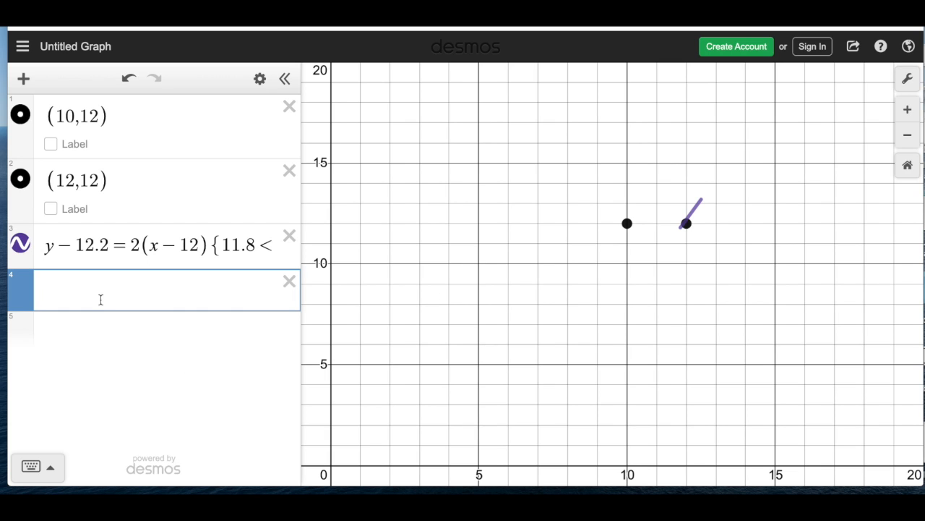
type("y=x^2")
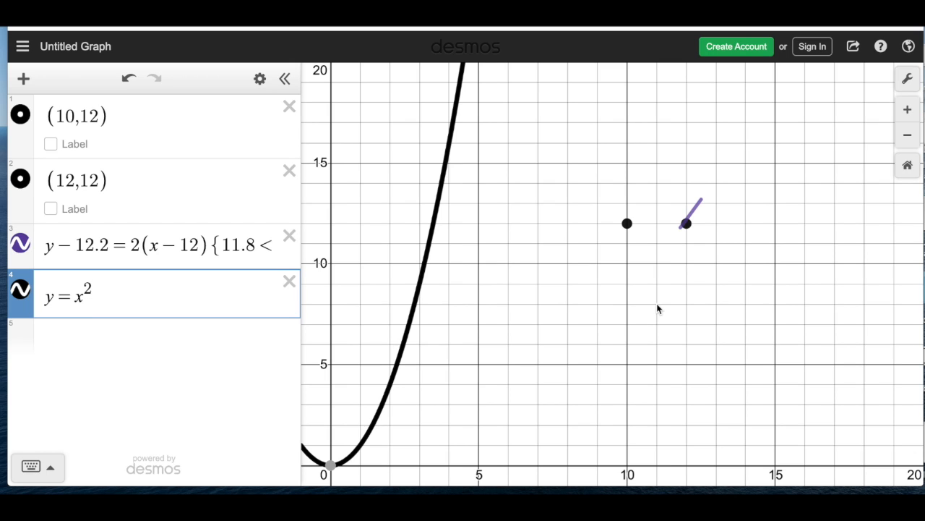
key("BackSpace")
key("BackSpace")
key("BackSpace")
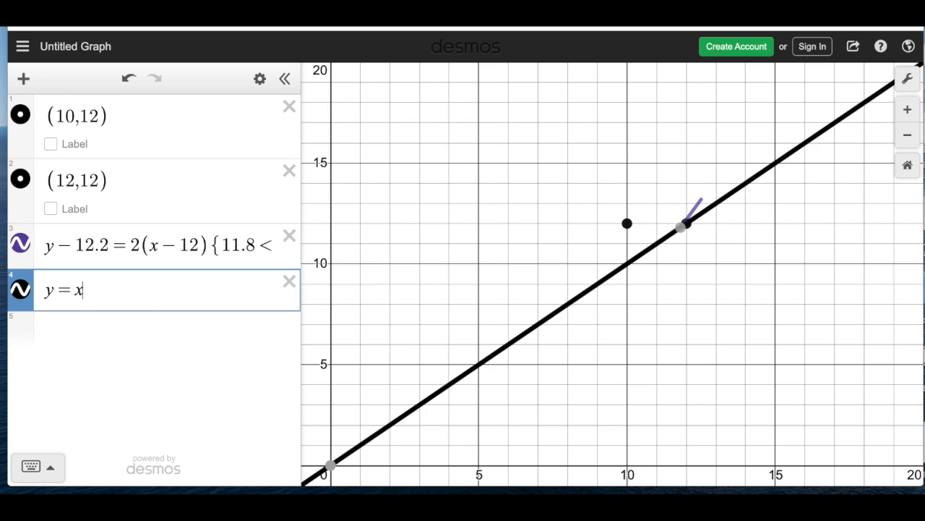
type("(x-11")
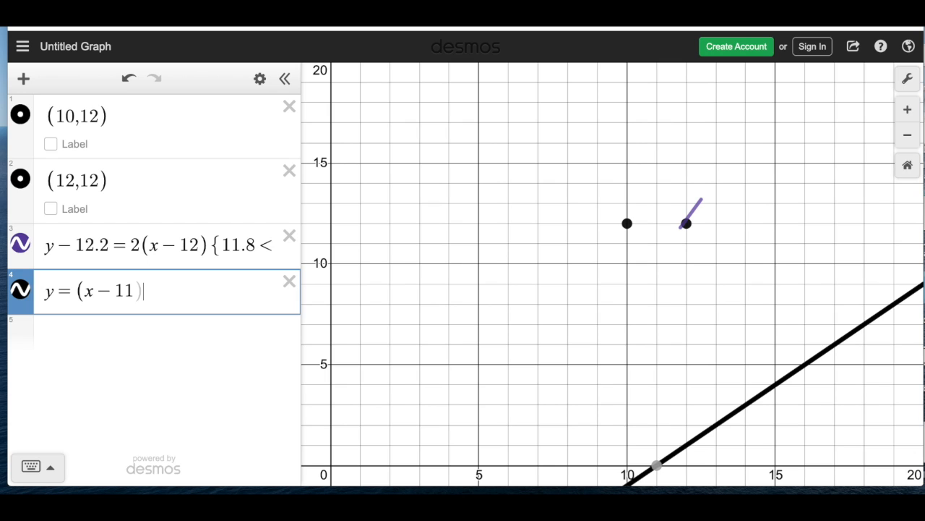
type(")^2")
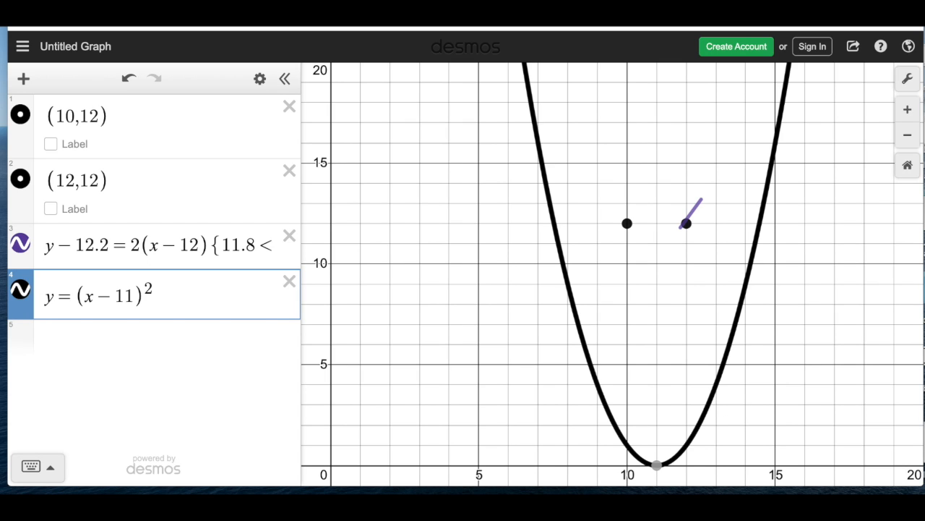
type("+8")
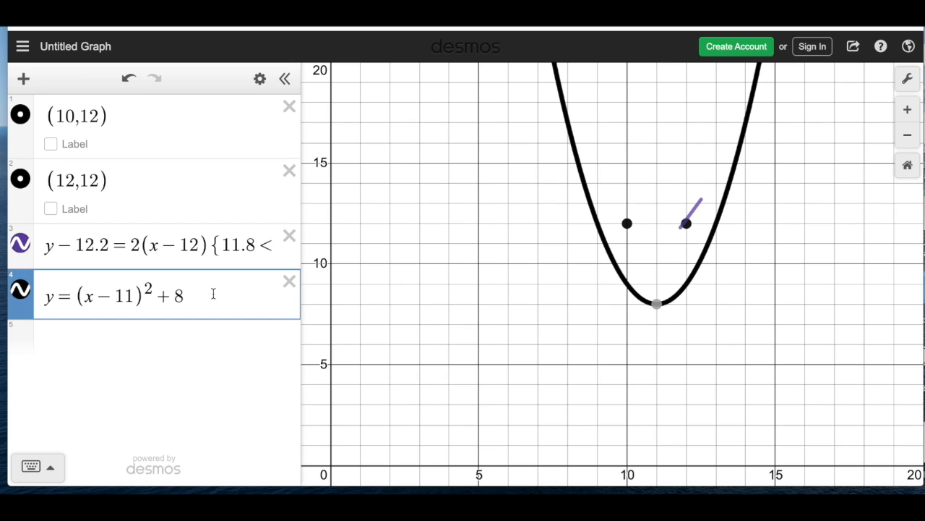
Restrict the parabola to the domain 10 < x < 12.
type("{")
type("10<x")
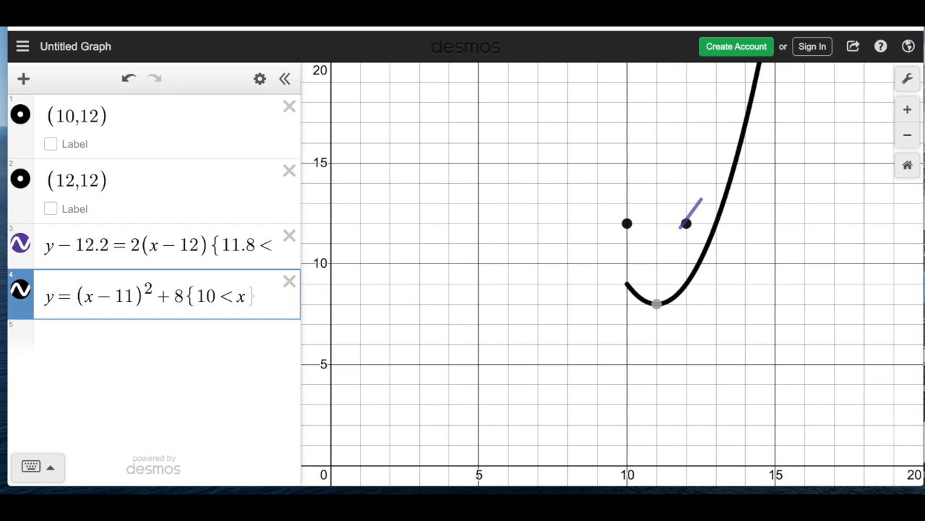
type("<12")
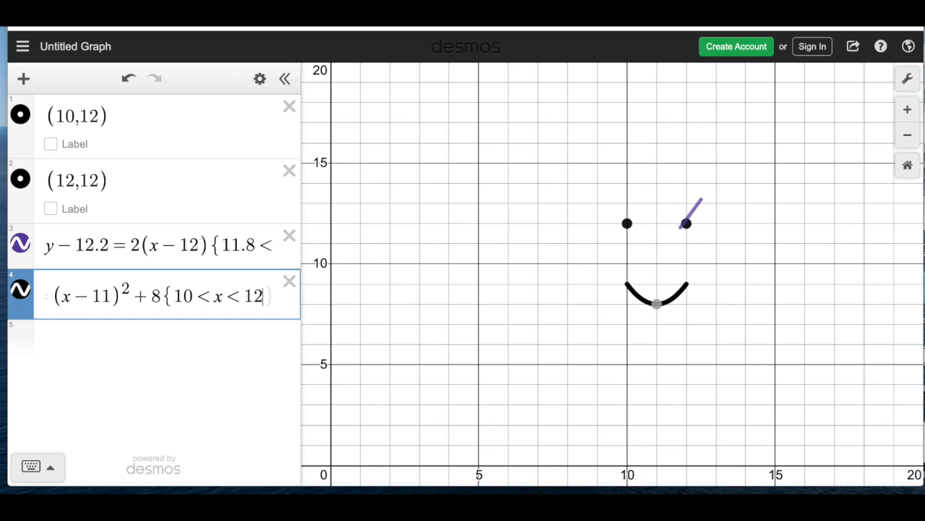
Try a negative sign before the parabola's squared term and remove it.
key("Left")
key("Left")
key("Left")
key("Left")
key("Left")
key("Left")
key("Left")
key("Left")
key("Left")
key("Left")
key("Left")
key("Left")
key("Left")
key("Left")
key("Left")
key("Left")
key("Left")
type("y=")
key("Right")
key("Right")
key("Right")
key("Left")
type("-")
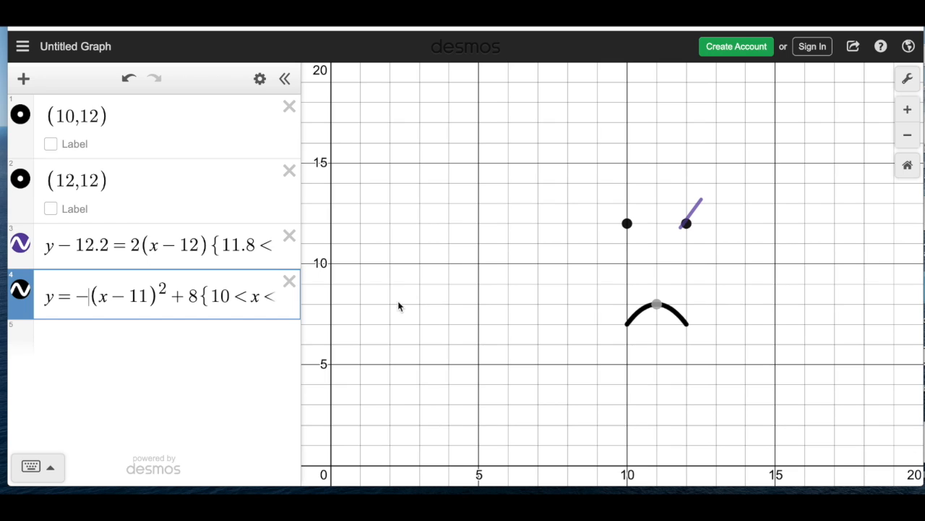
left_click(88, 296)
key("BackSpace")
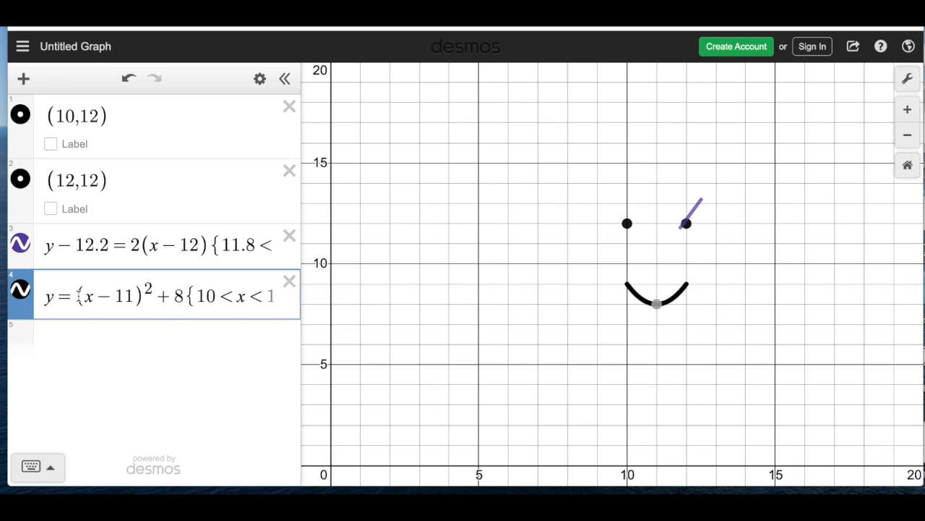
Try coefficients of 0.25 and 2 before the parabola's squared term, removing each one.
type("0")
type("25")
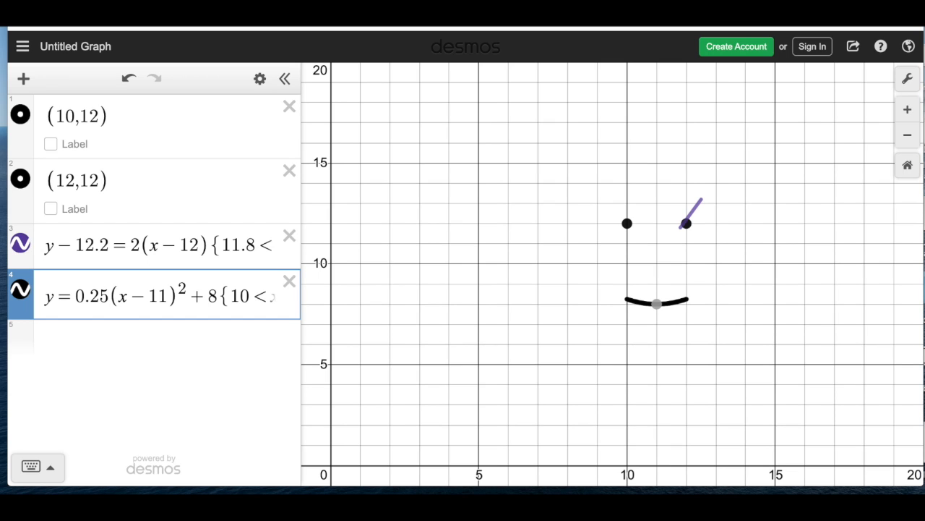
key("BackSpace")
key("BackSpace")
key("BackSpace")
key("BackSpace")
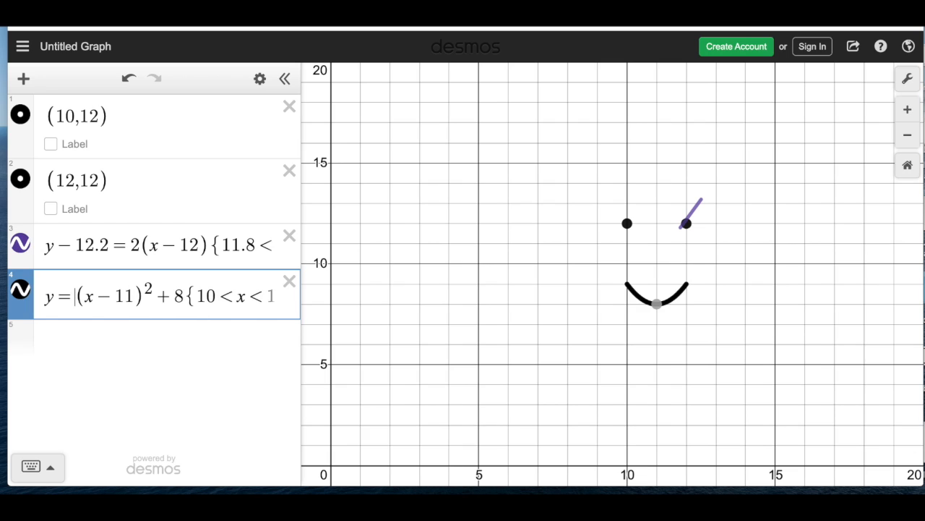
type("2")
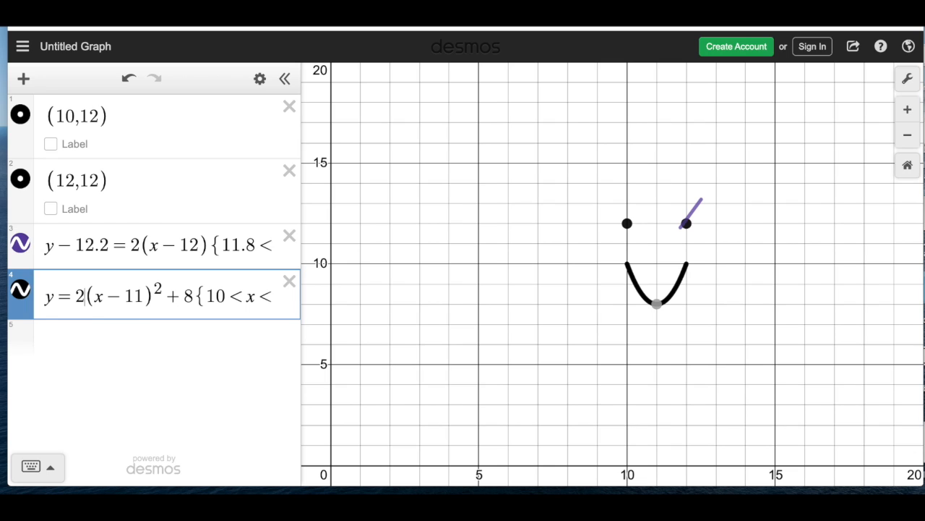
key("BackSpace")
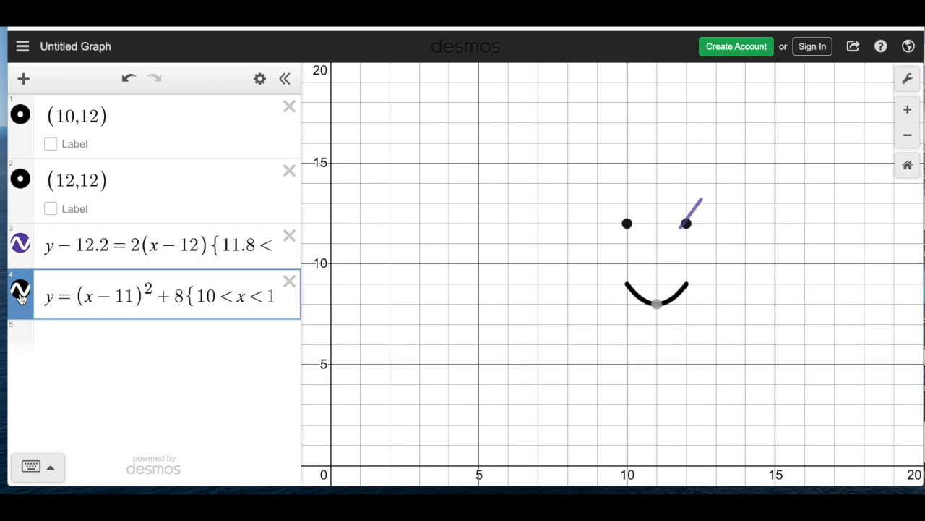
Graph the exponential function y = 2^x in the fifth expression row.
left_click(66, 342)
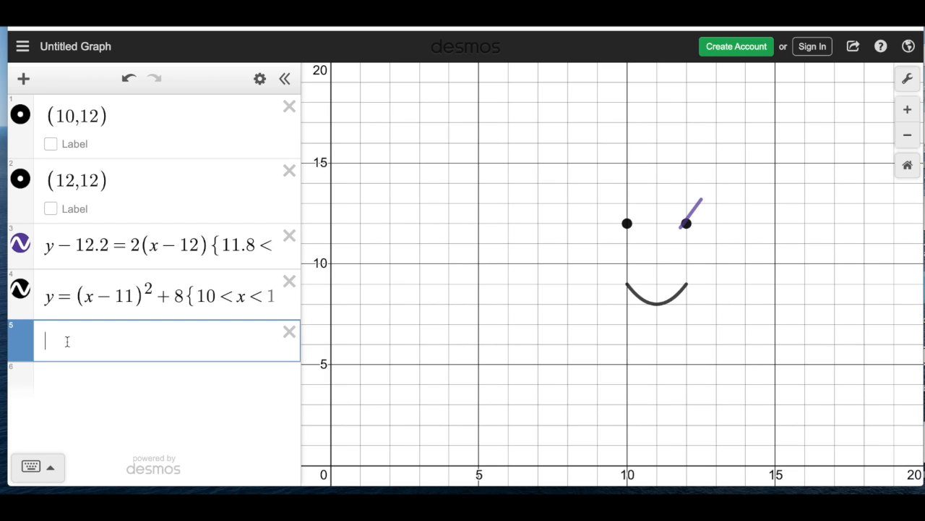
type("y=2^x")
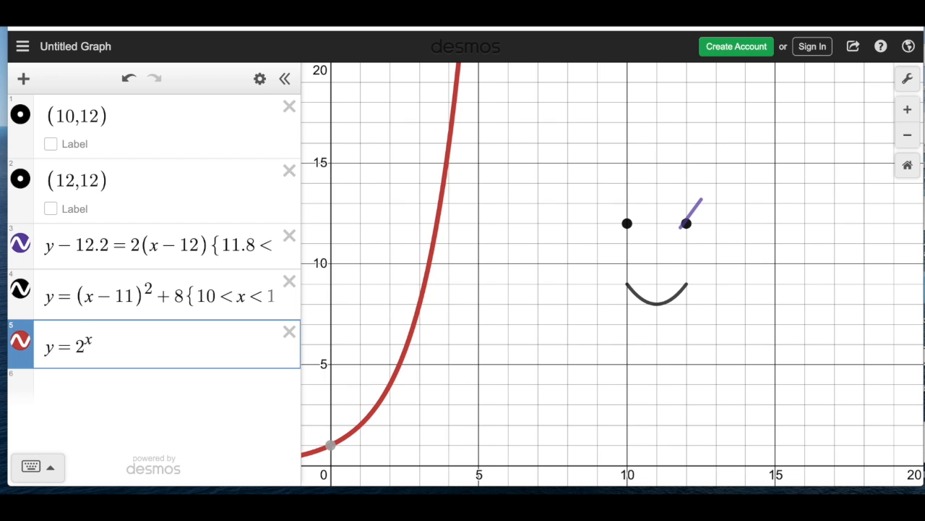
left_click_drag(451, 391, 577, 385)
left_click(104, 346)
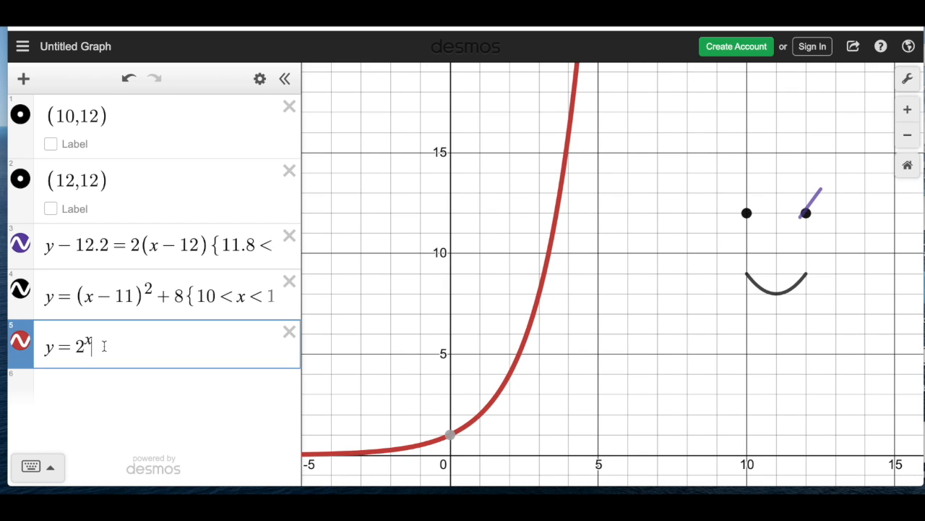
Change the base of the exponential function in the fifth expression row to .5.
key("Left")
key("Left")
key("BackSpace")
type(".5")
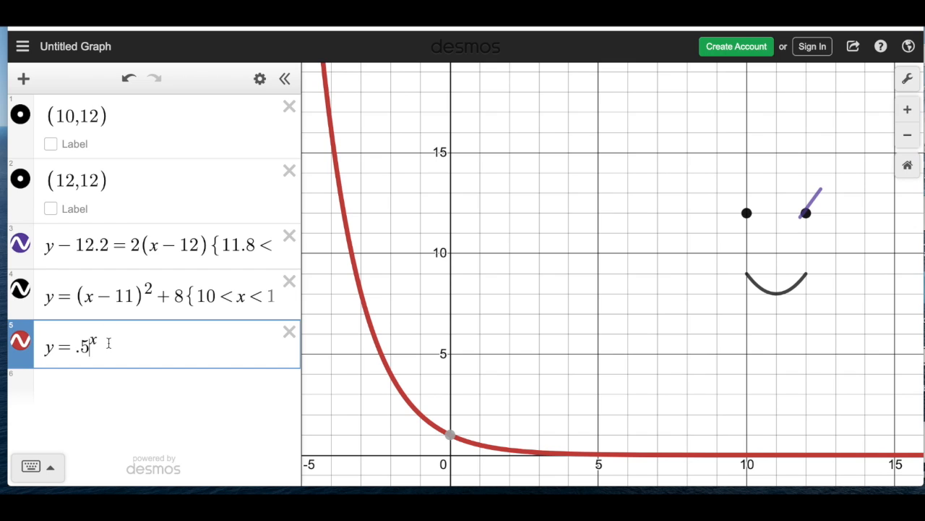
Shift the exponential curve horizontally by making its exponent (x − 10).
key("Right")
key("Right")
type("(")
key("Right")
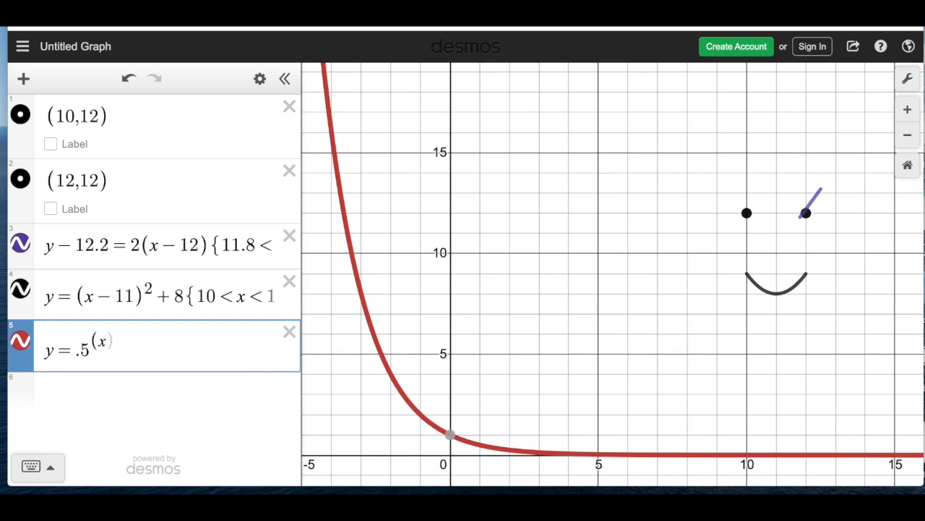
type("-")
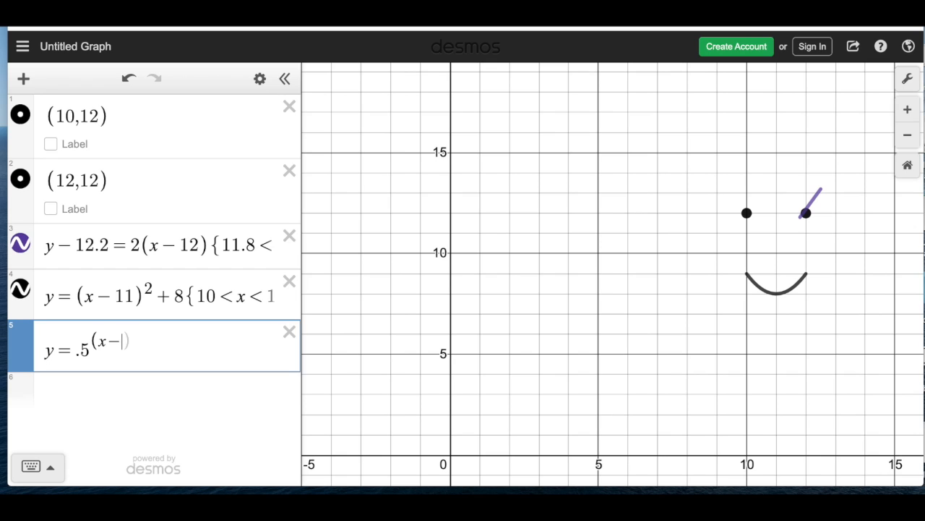
type("10")
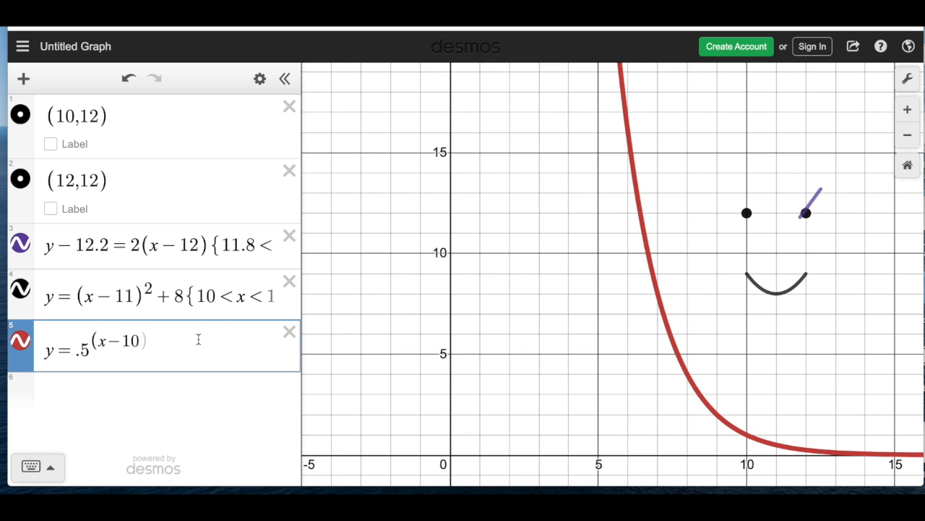
Add a vertical shift to the exponential function outside the exponent, trying + 8 and settling on + 6.
left_click(167, 349)
type("+8")
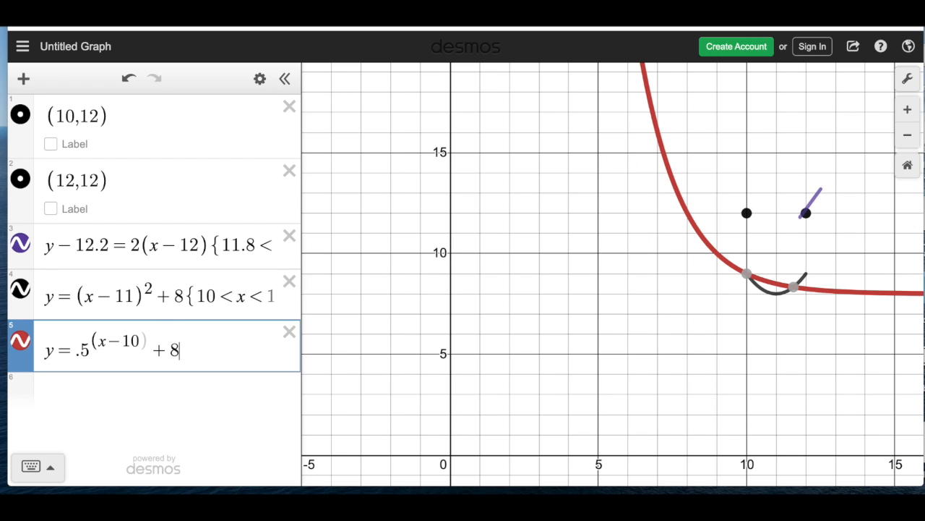
key("BackSpace")
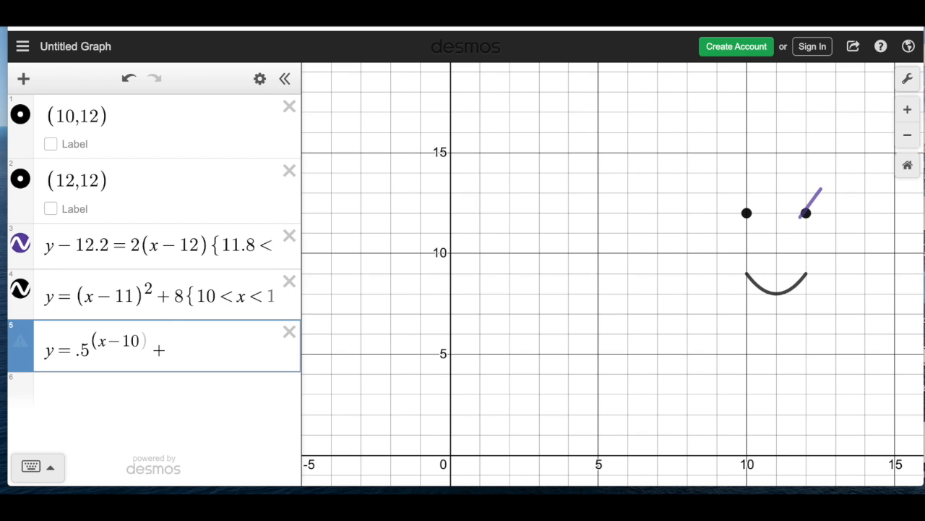
type("6")
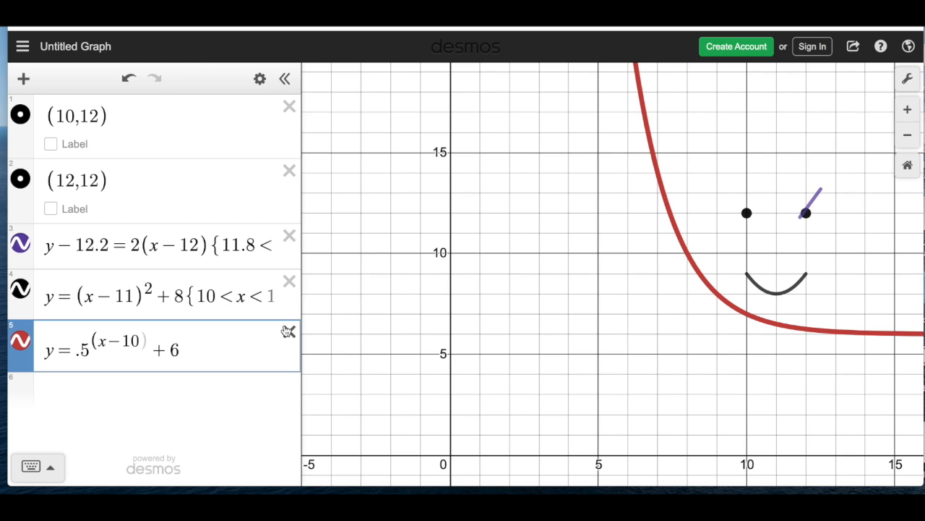
Restrict the exponential curve to the domain 9 < x < 13.
type("{")
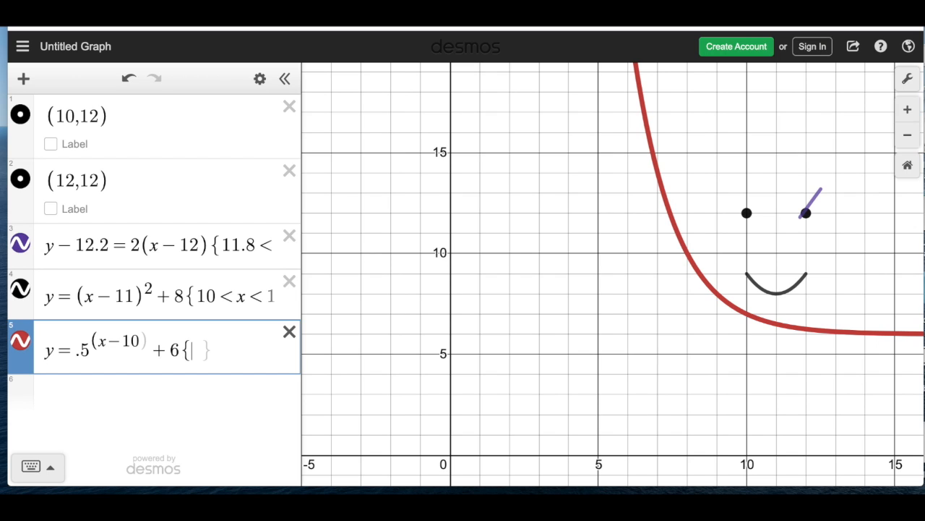
type("1")
key("BackSpace")
type("9 < x ")
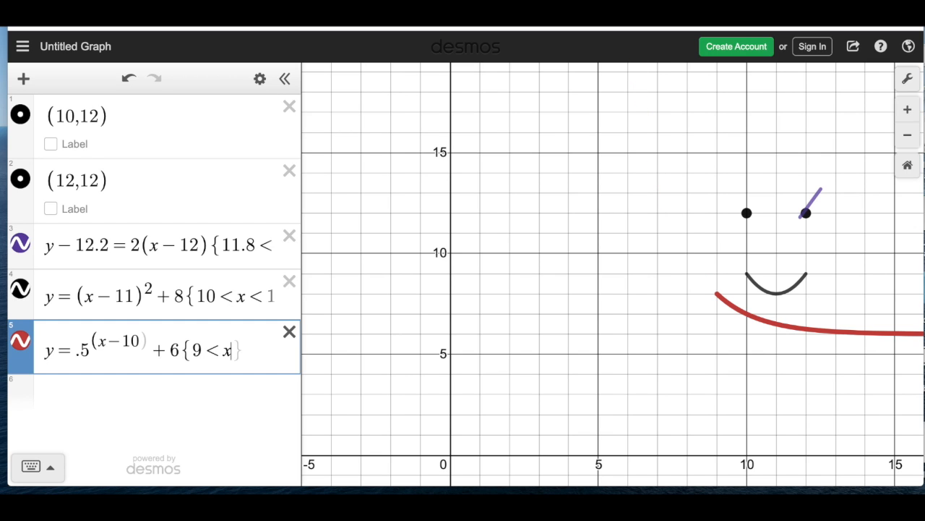
type("< 13")
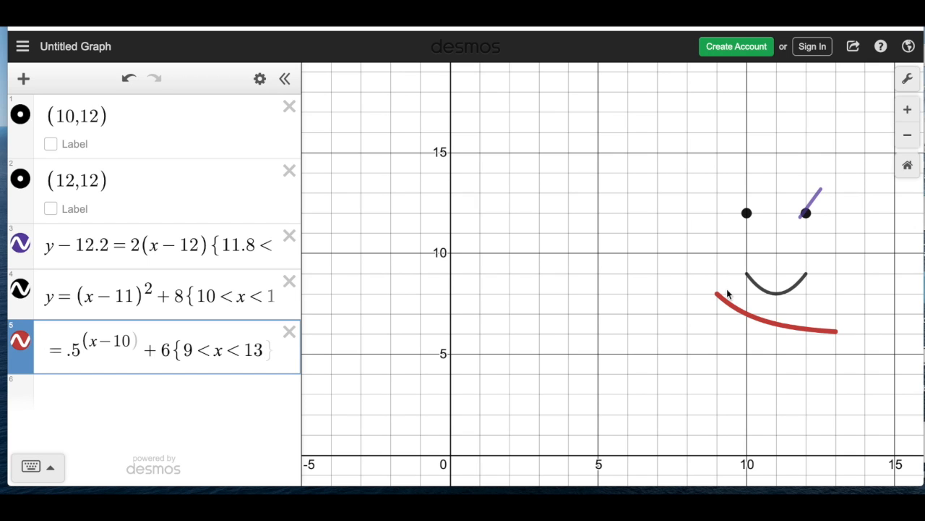
Graph the square root function y = √x in the sixth expression row using the on-screen keypad.
left_click(173, 394)
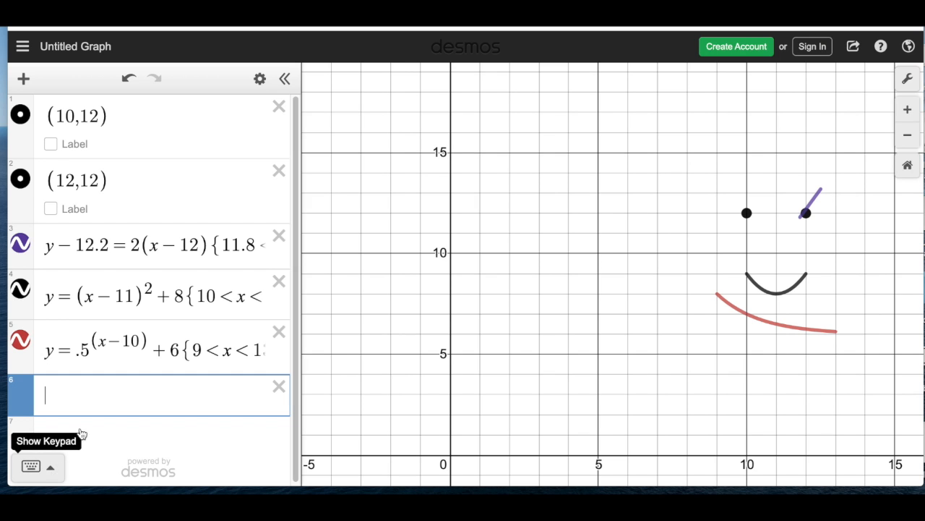
left_click(52, 471)
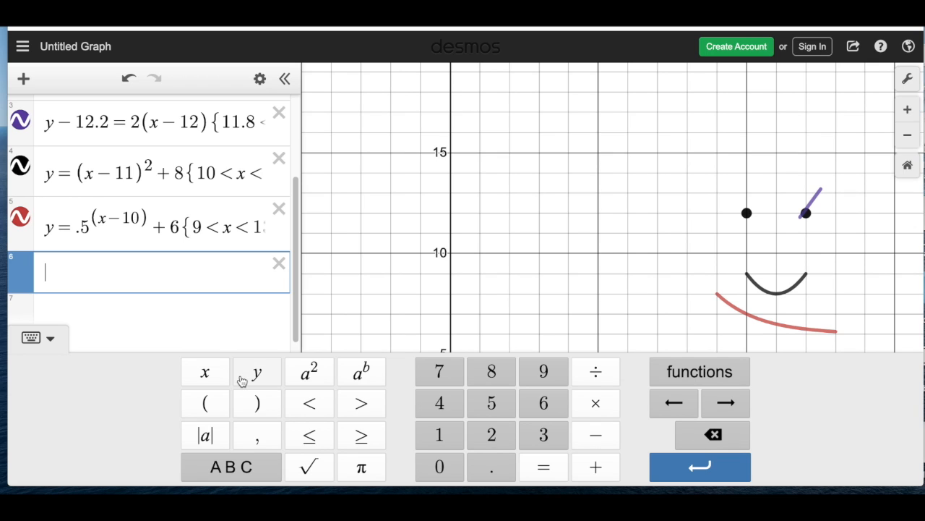
type("y=")
left_click(309, 469)
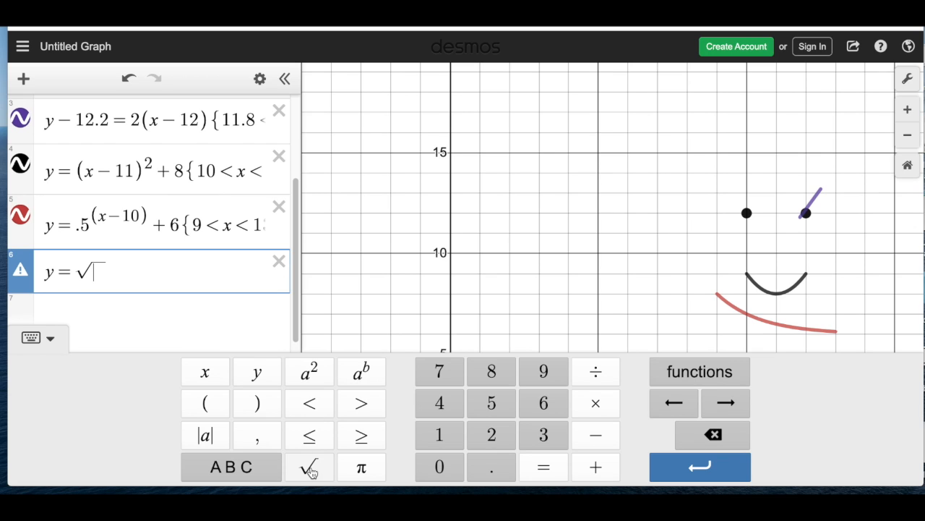
type("x")
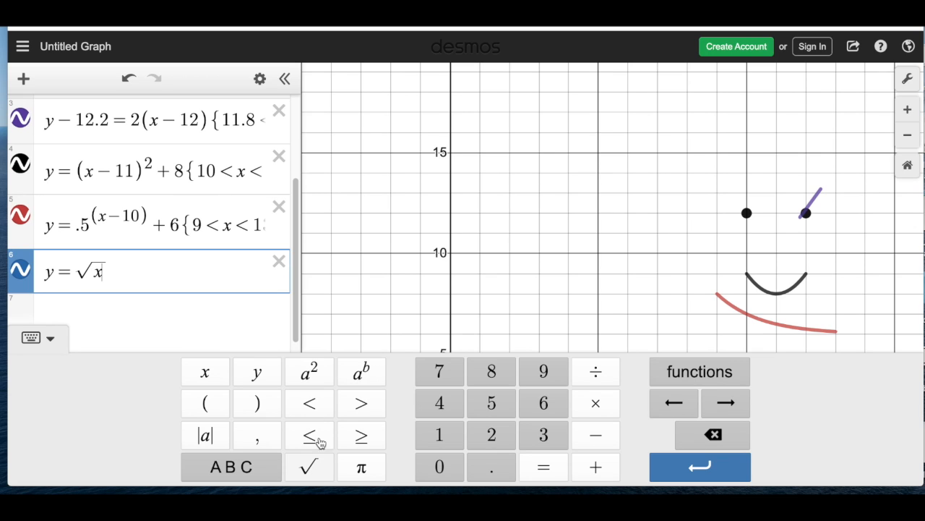
left_click(411, 305)
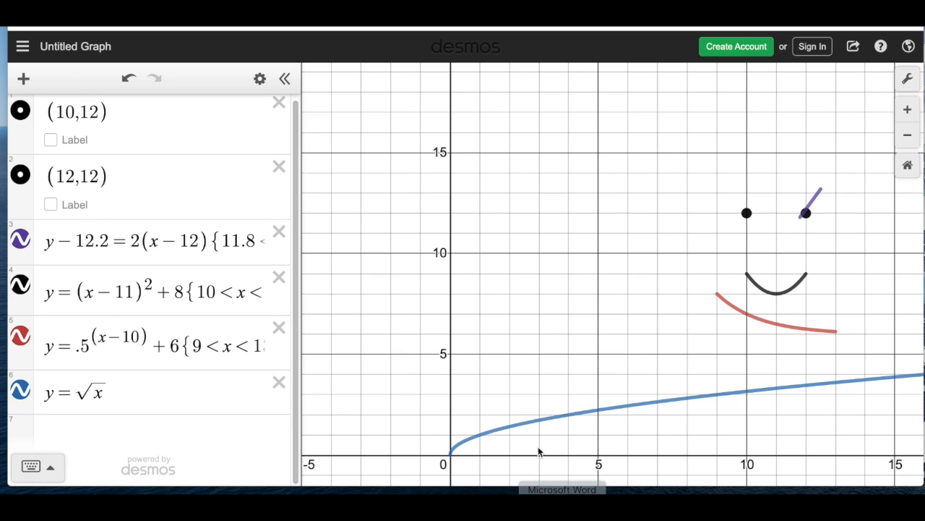
Shift the square root function to y = √(x − 10) + 15, trying + 10 as the vertical shift first.
left_click(108, 394)
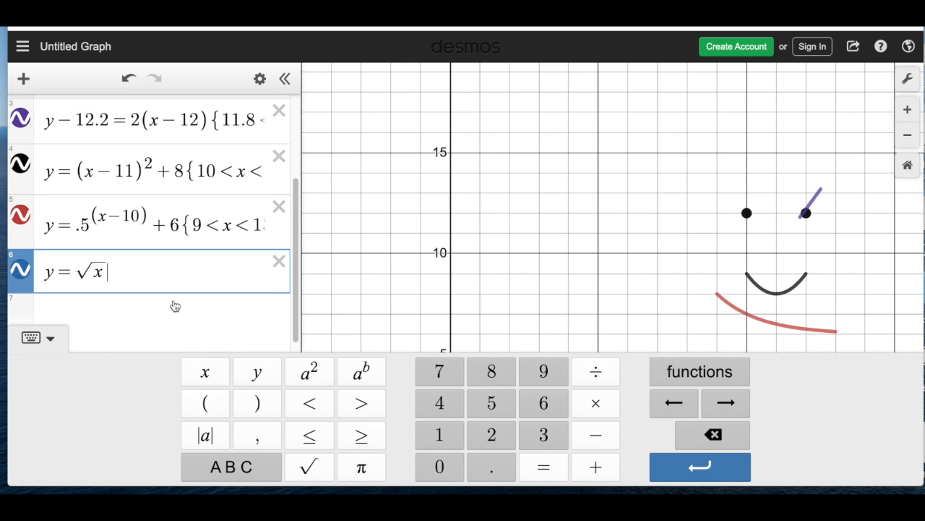
left_click(49, 338)
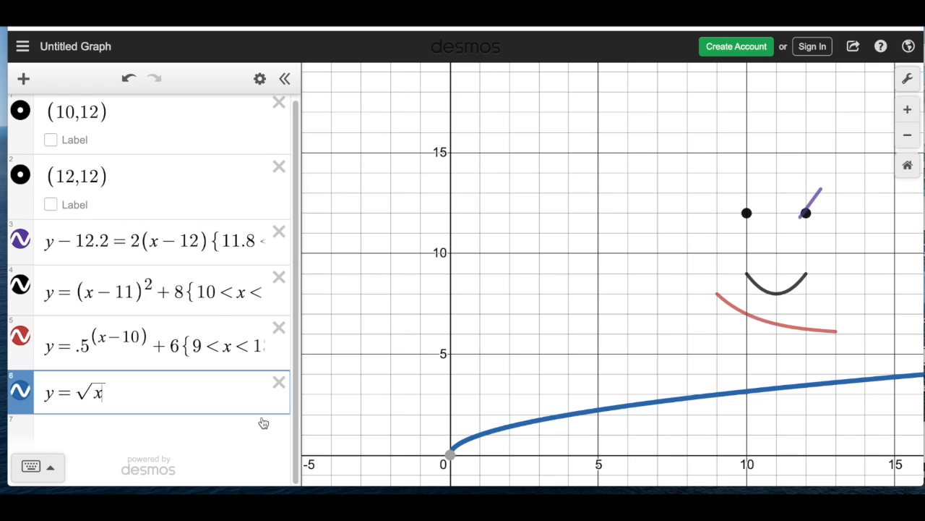
type("-10")
key("Right")
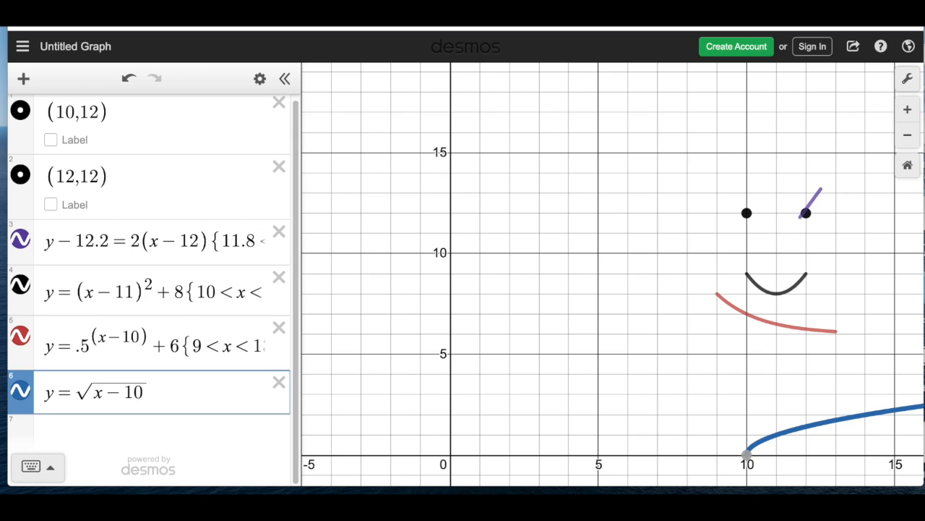
type("+10")
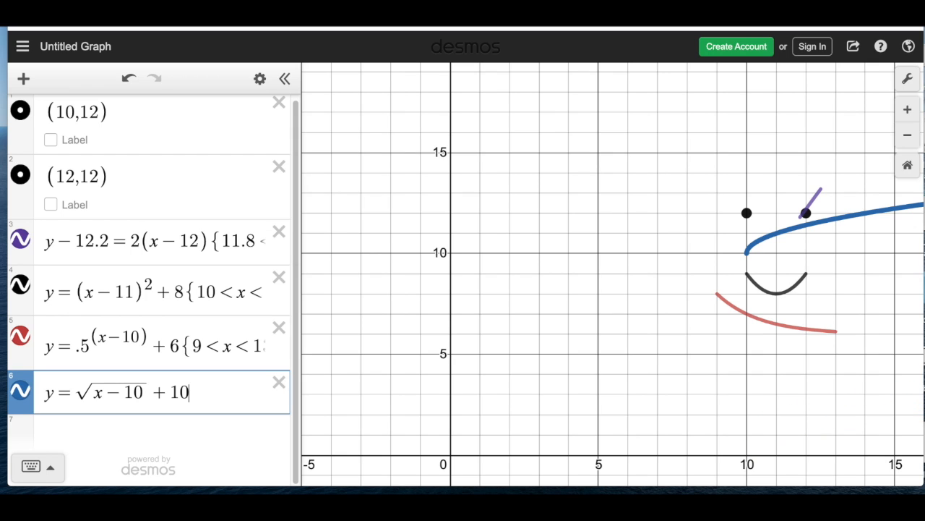
key("BackSpace")
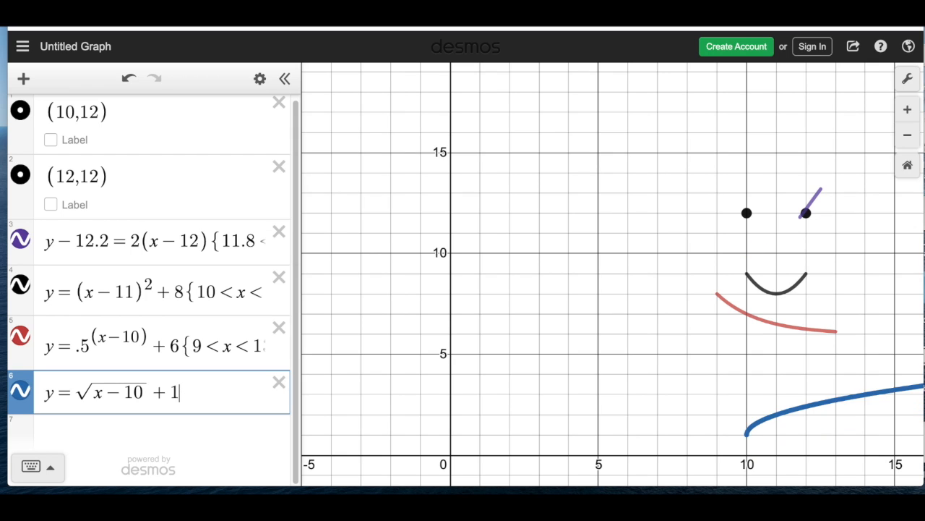
type("5")
Set the number subtracted from x under the square root to 9.
key("Left")
key("Left")
key("Left")
key("Left")
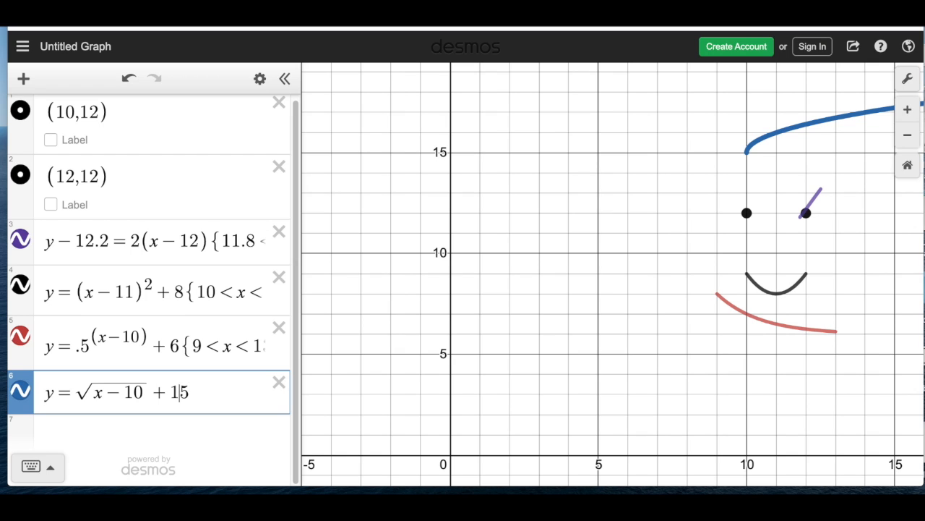
key("BackSpace")
key("BackSpace")
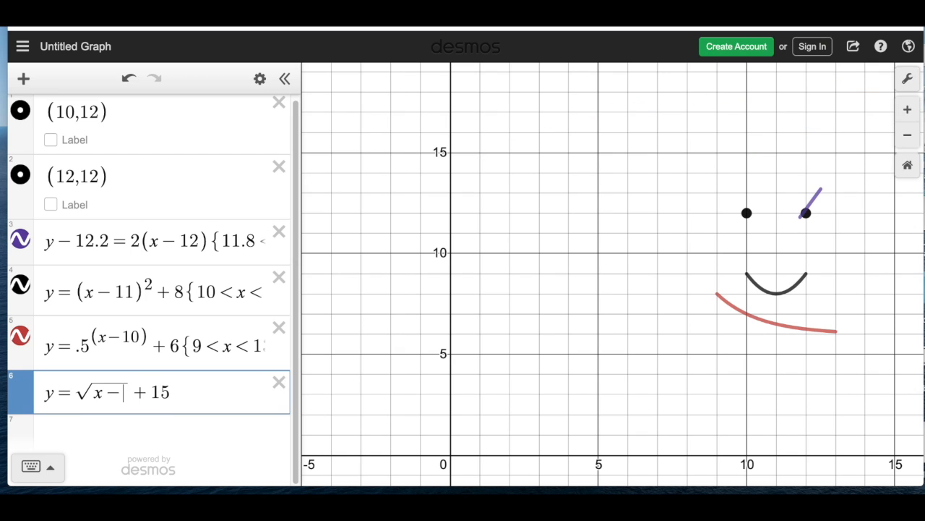
type("9")
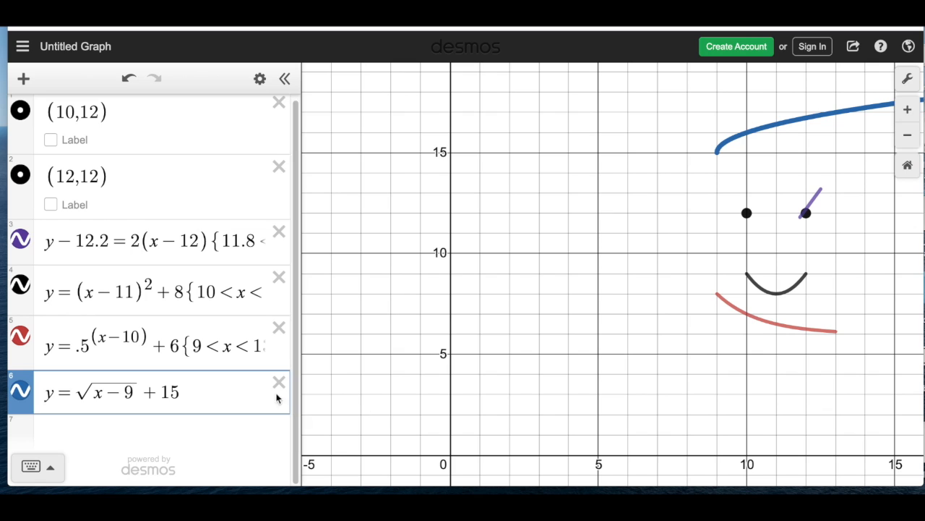
Graph the absolute value function y = |x| in the seventh expression row using the on-screen keypad.
left_click(95, 429)
type("y=")
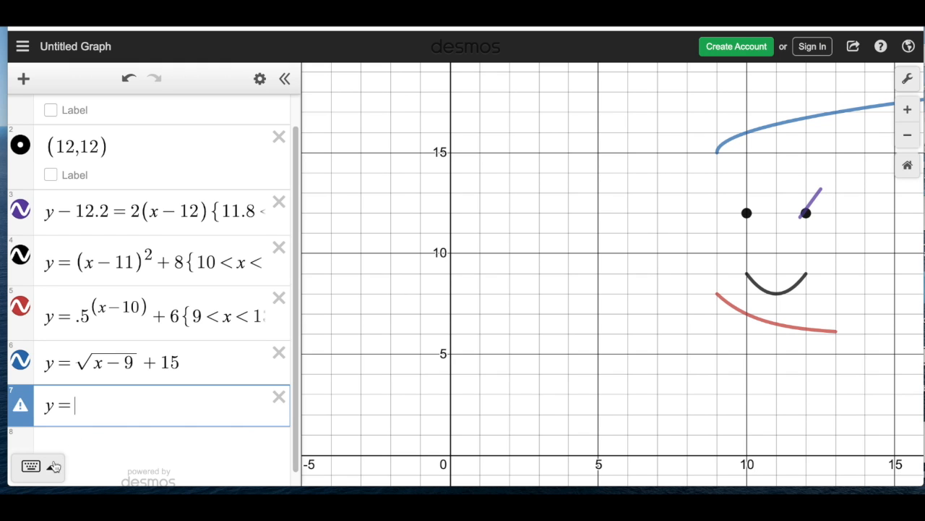
left_click(53, 466)
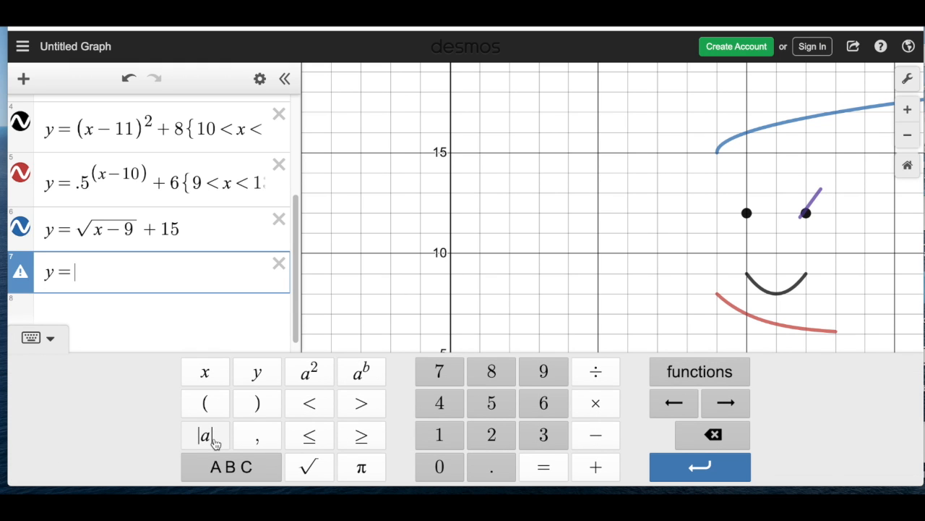
left_click(214, 440)
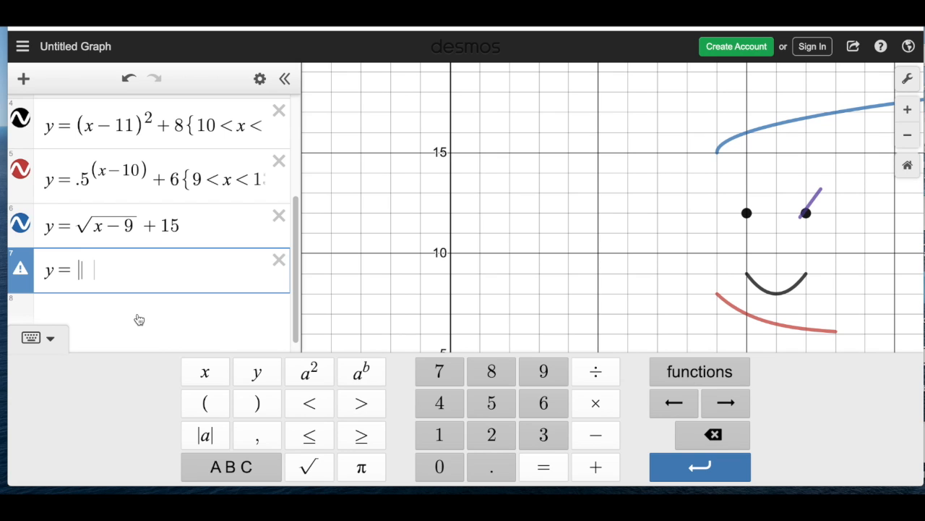
type("x")
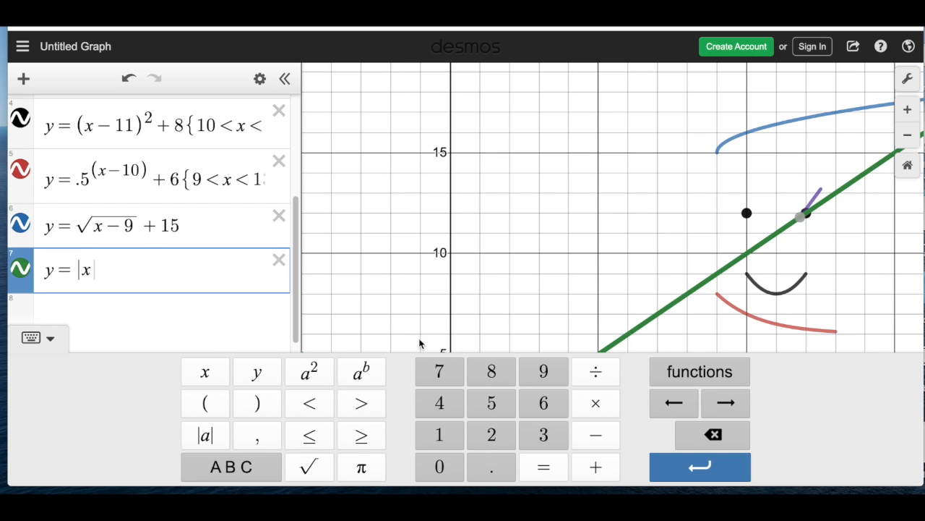
left_click(55, 335)
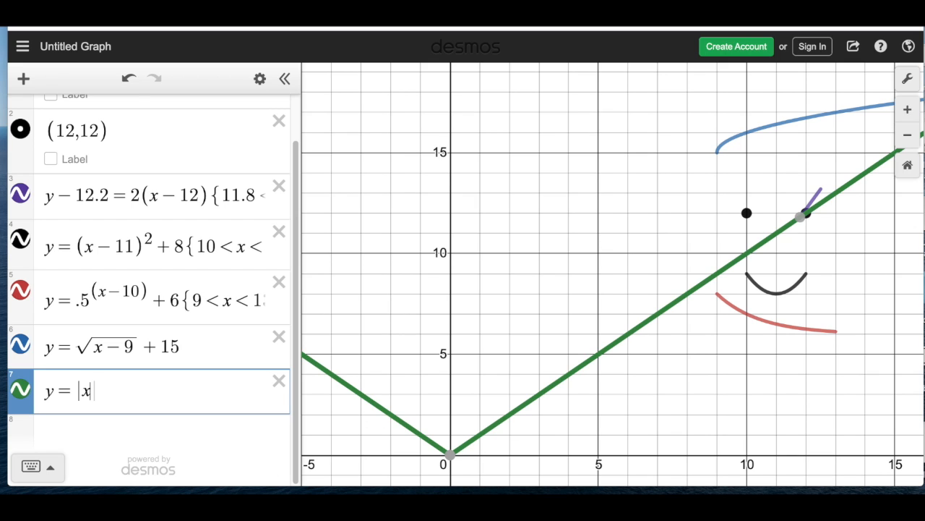
Shift the absolute value function to y = |x − 10| + 8 and hide its graph.
type("-10")
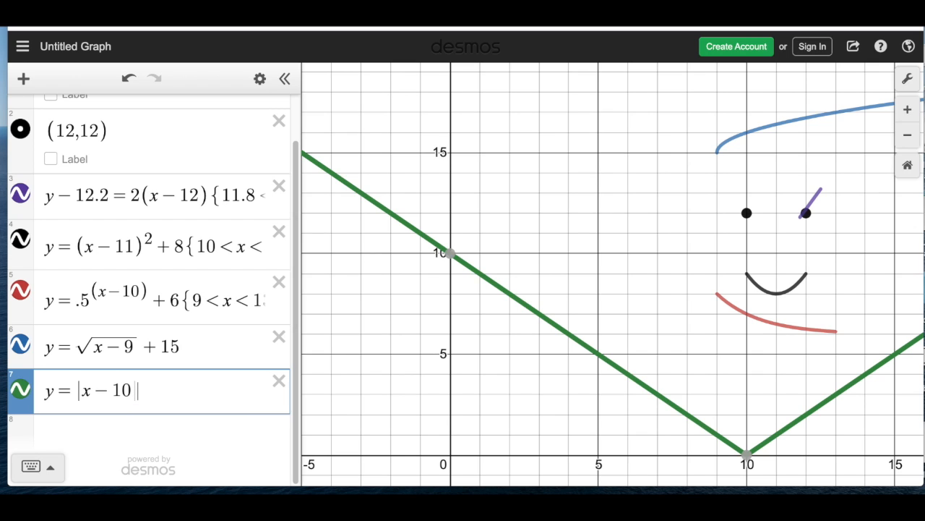
key("Right")
type("+")
type("8")
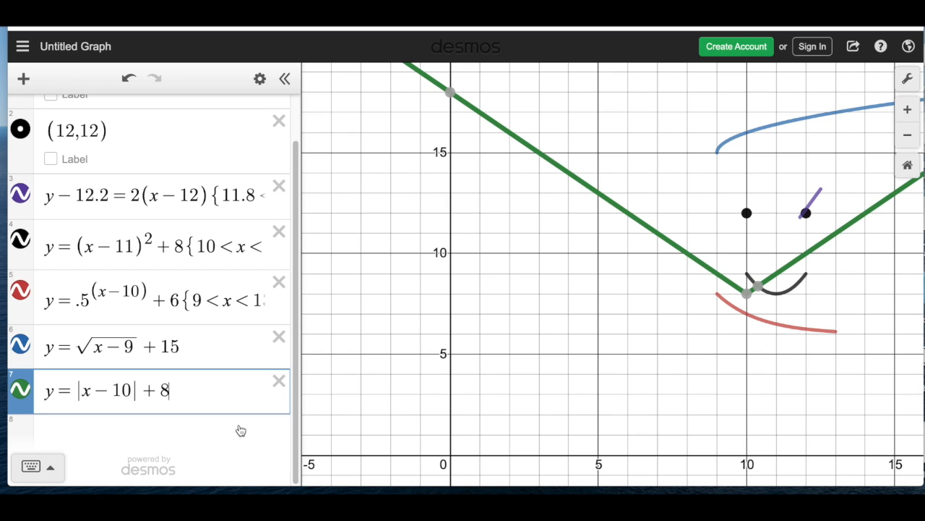
left_click(20, 391)
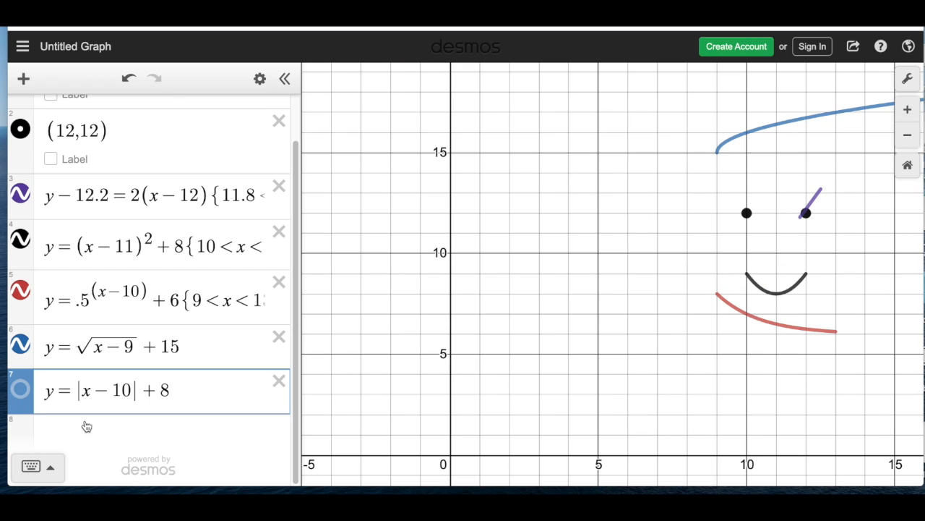
Graph the circle x^2 + y^2 = 10 in the eighth expression row.
left_click(162, 438)
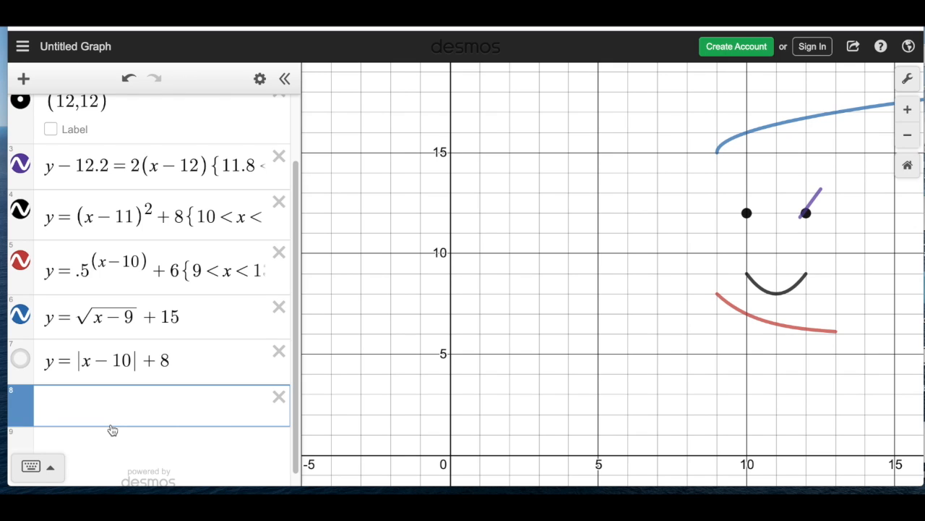
type("x^2")
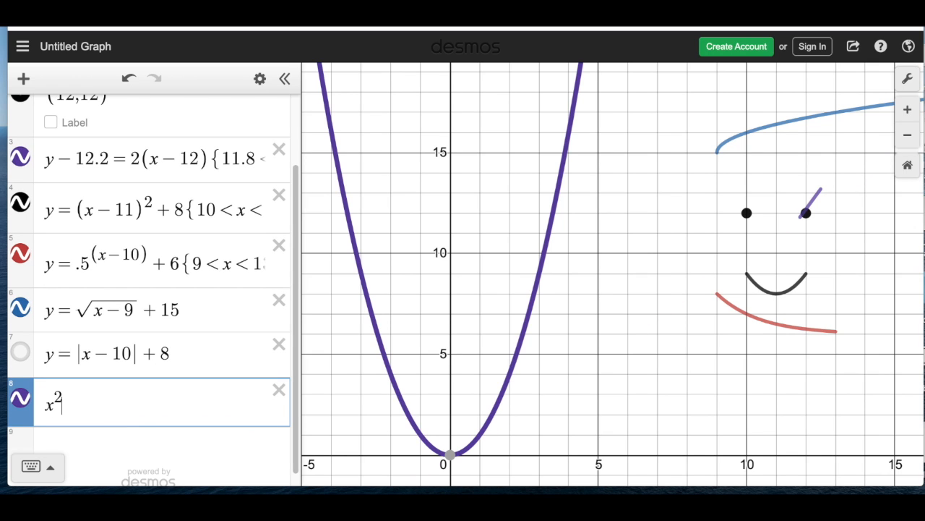
type("+y")
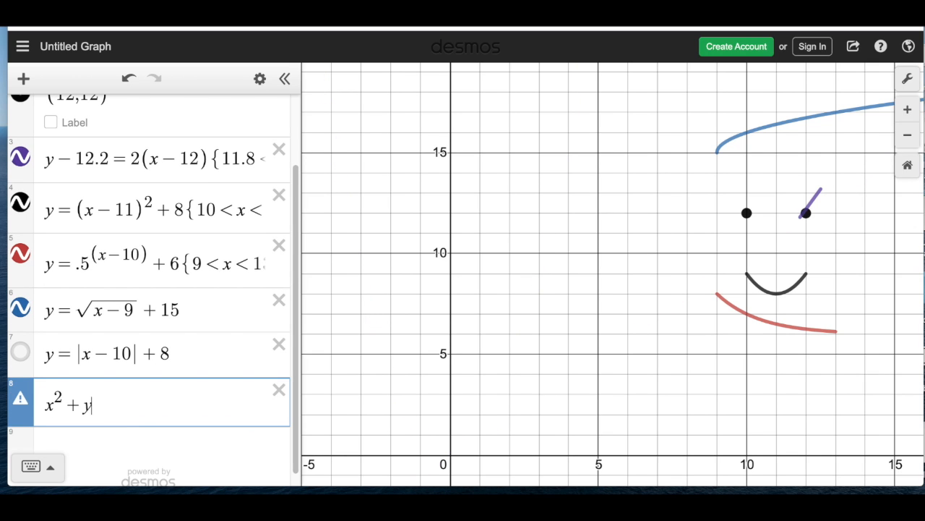
type("^2=10")
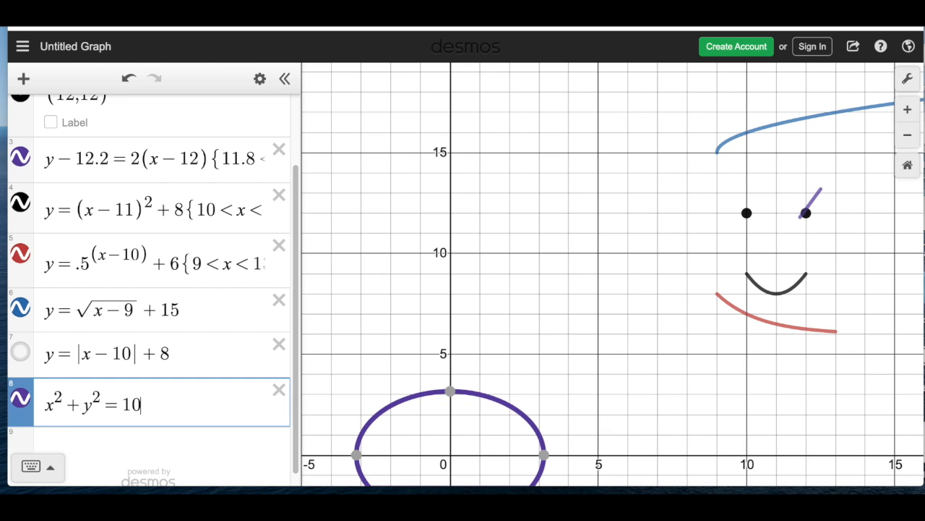
Try shading the circle's interior with the inequality x^2 + y^2 < 10 and restore the equals sign.
left_click(582, 401)
left_click_drag(582, 399, 598, 312)
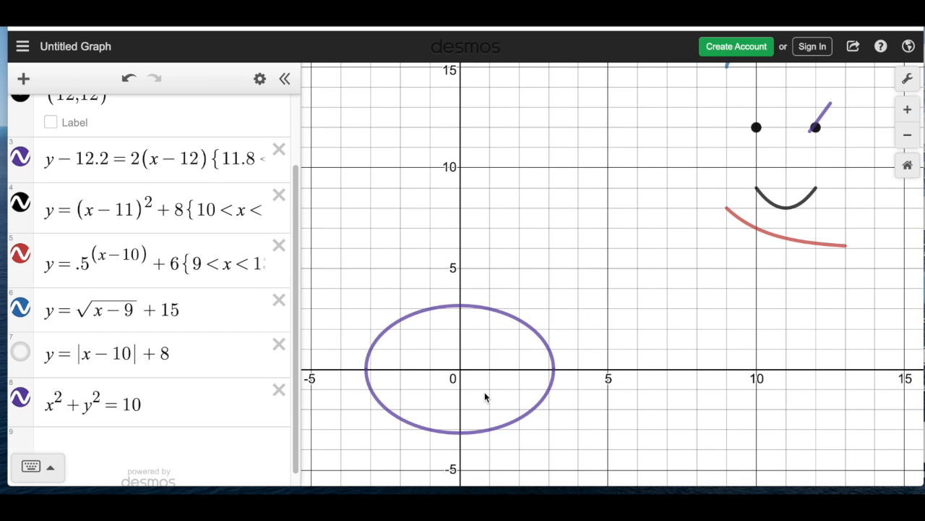
left_click(126, 405)
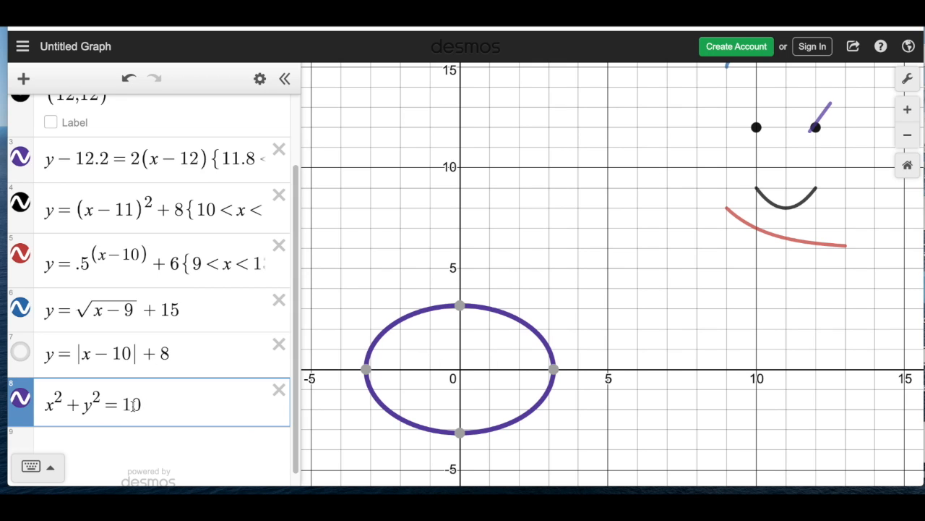
key("BackSpace")
type("<")
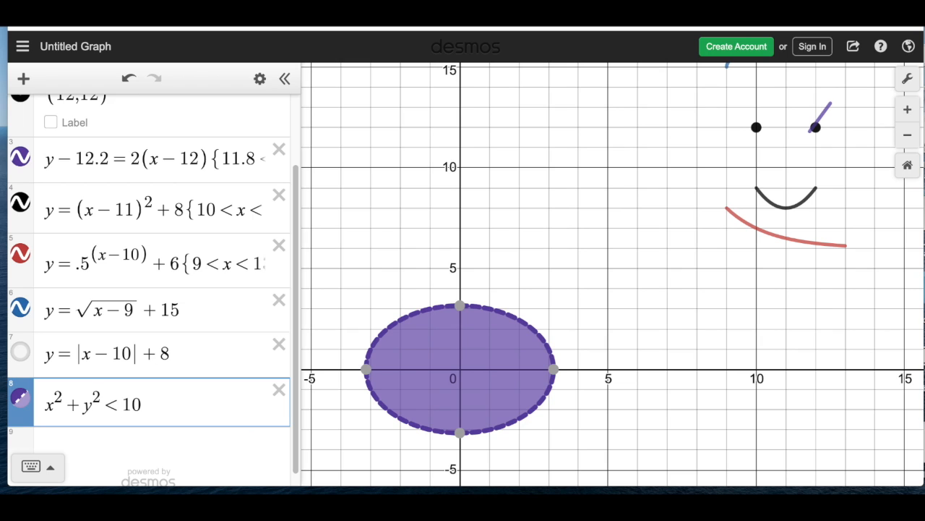
key("BackSpace")
type("=")
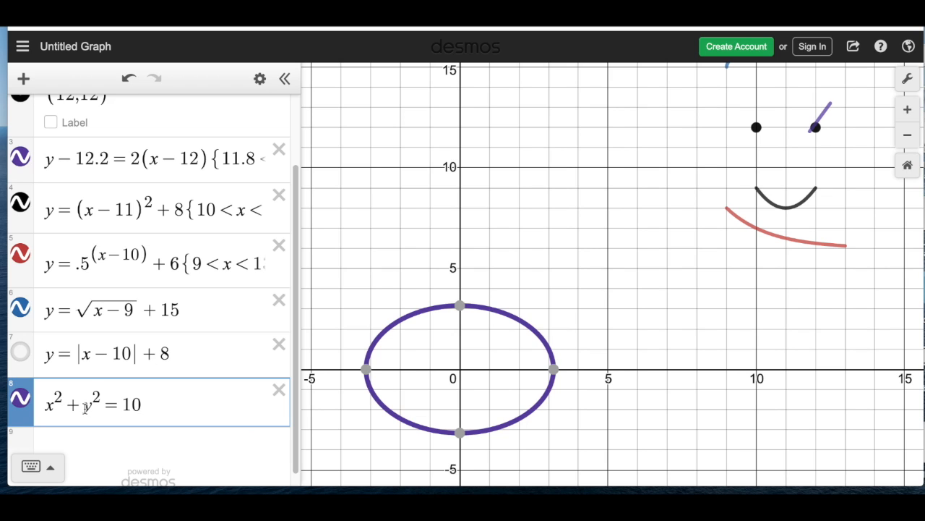
Shift the circle horizontally by replacing its x^2 term with (x − 7)^2.
left_click(55, 404)
key("Left")
key("Left")
type("(")
key("Right")
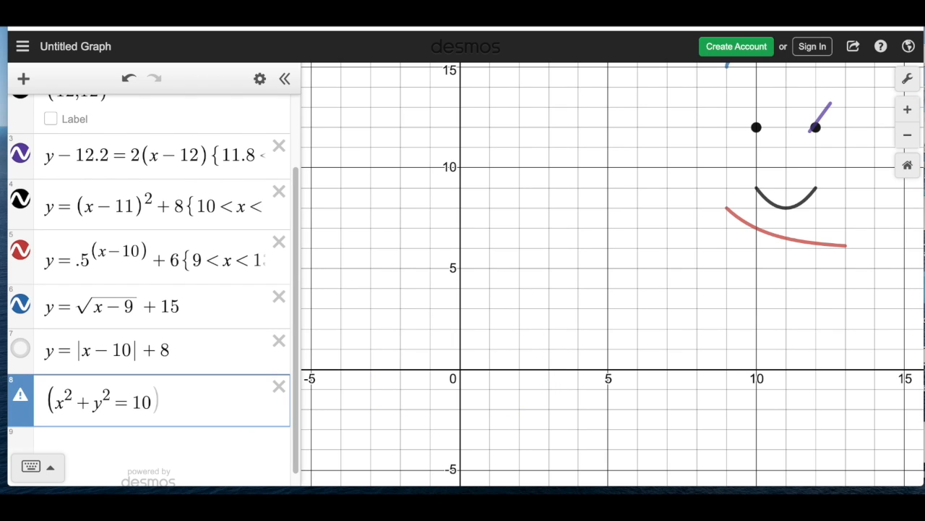
type("-")
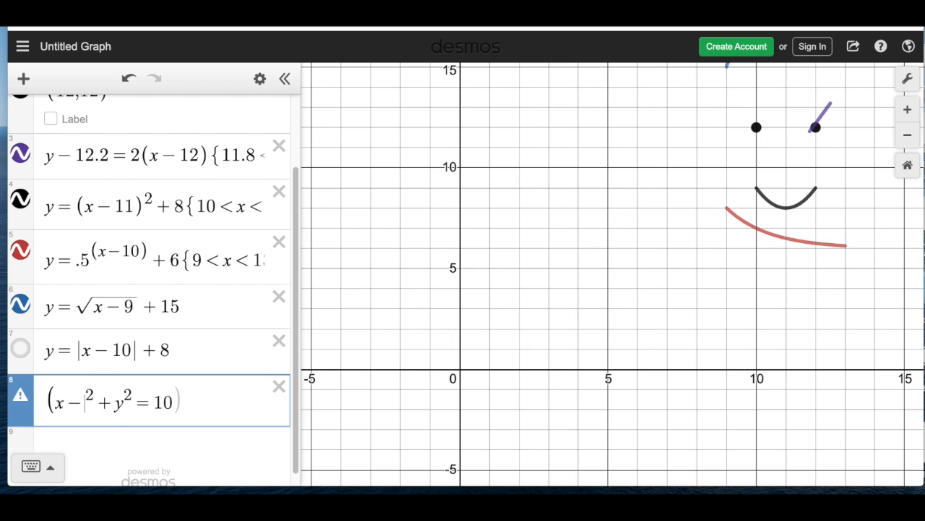
type("7")
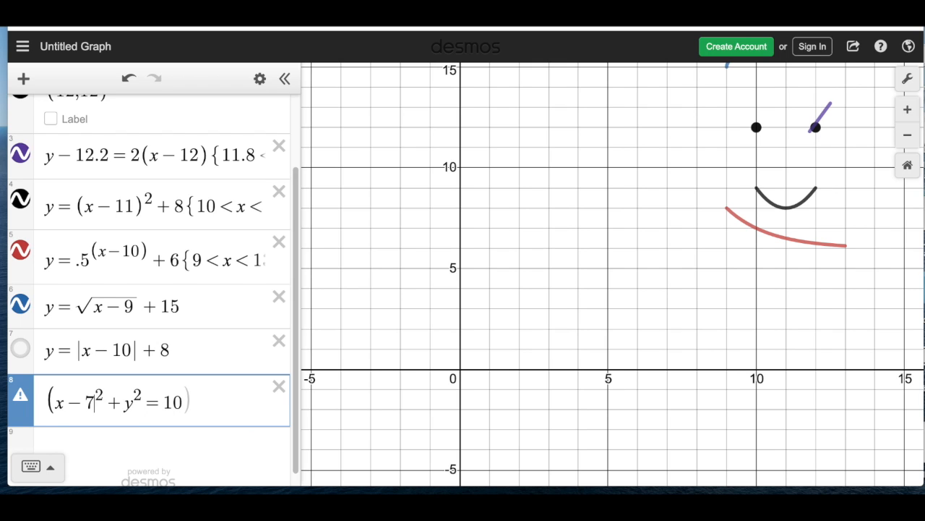
type(")")
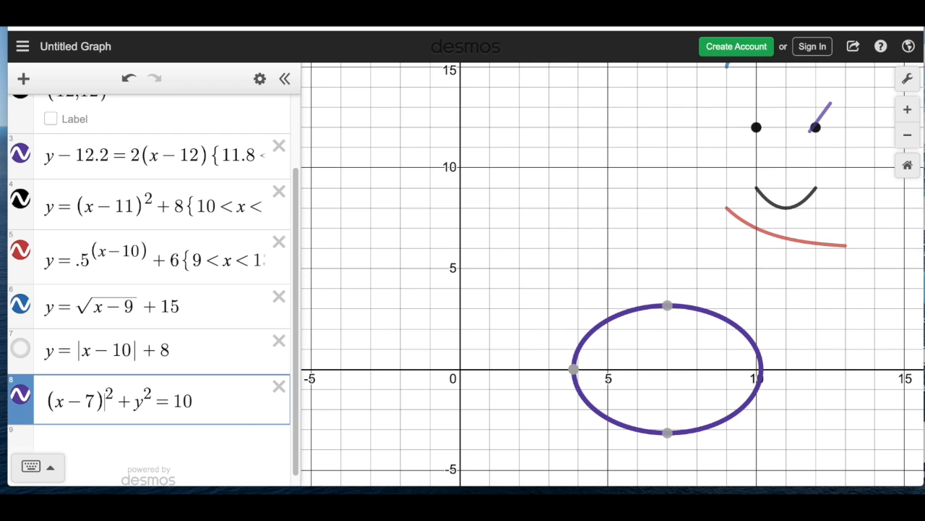
Shift the circle vertically by replacing its y^2 term with (y − 12)^2.
key("Right")
key("Right")
key("Right")
key("Right")
type("(")
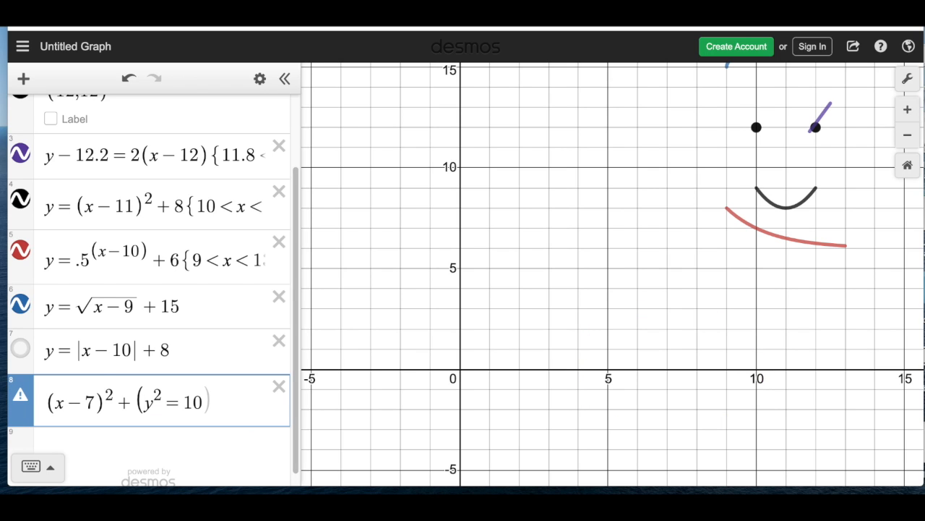
type("-")
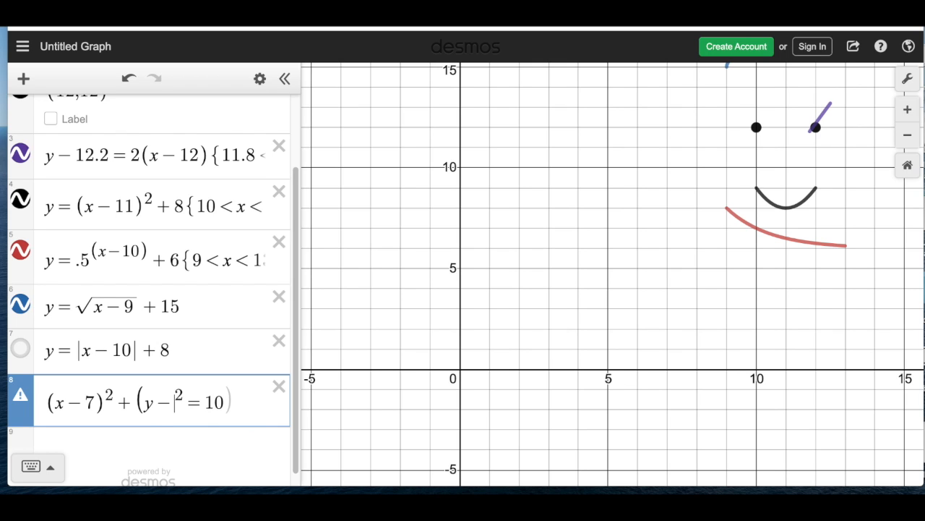
type("12)")
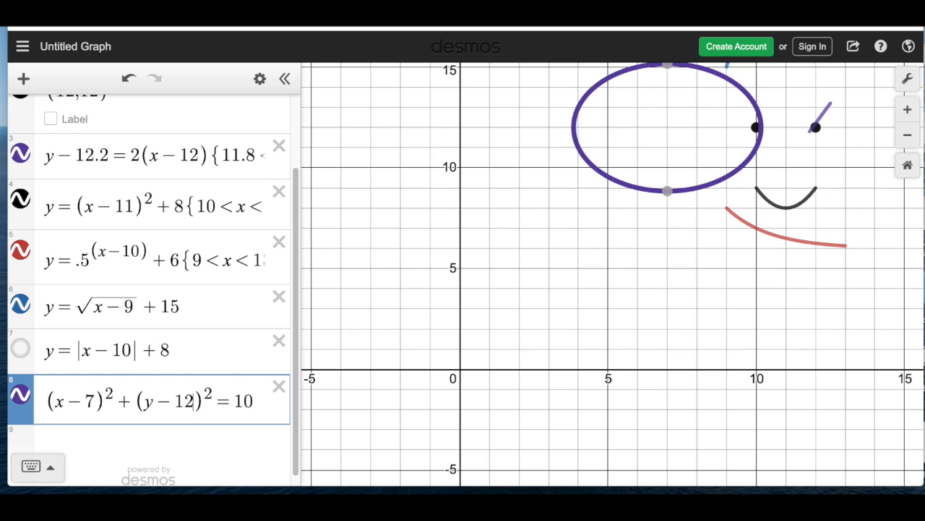
Set the number subtracted from x in the circle equation to 10.
key("Left")
key("Left")
key("Left")
key("Left")
key("Left")
key("Left")
key("Left")
key("BackSpace")
type("10")
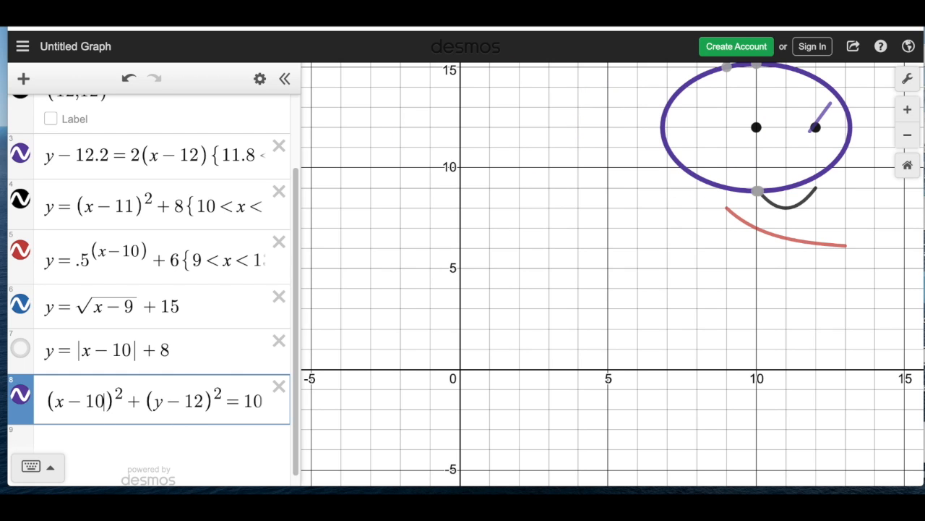
key("Return")
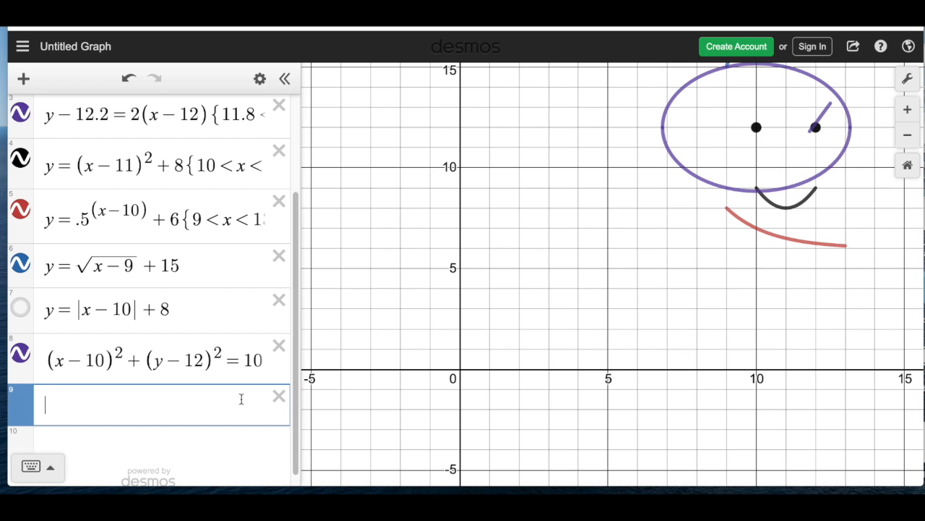
Set the number subtracted from y in the circle equation to 11.
left_click(199, 360)
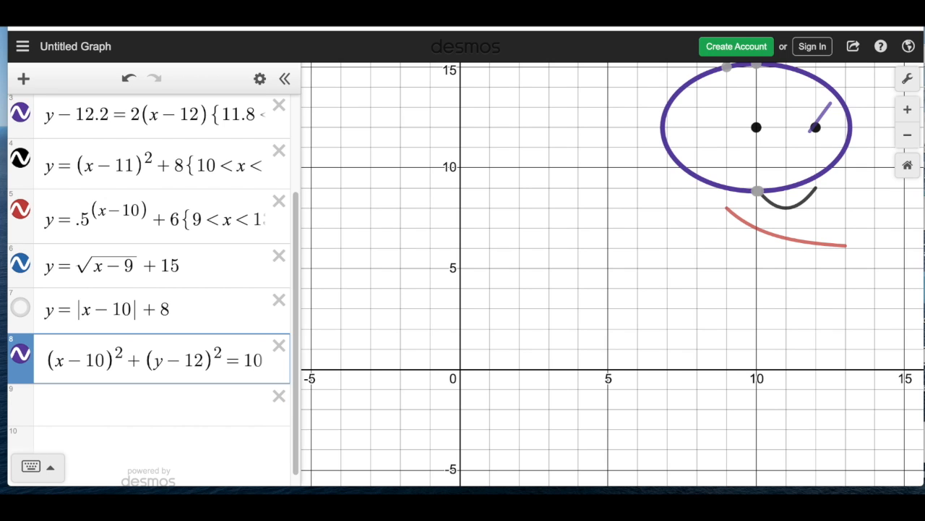
key("BackSpace")
type("1")
Enlarge the circle around the face by setting the right side of its equation to 50.
key("Right")
key("Right")
key("Right")
key("Right")
key("Right")
key("Right")
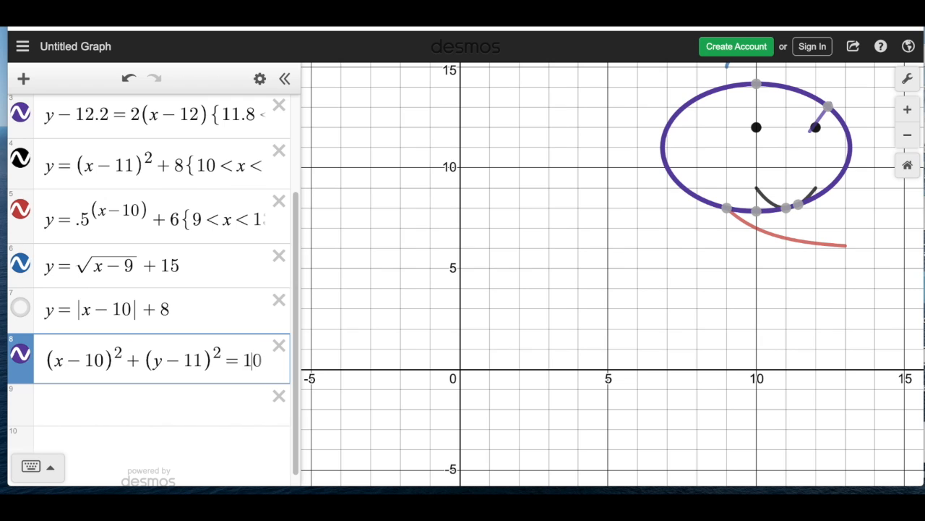
key("BackSpace")
key("BackSpace")
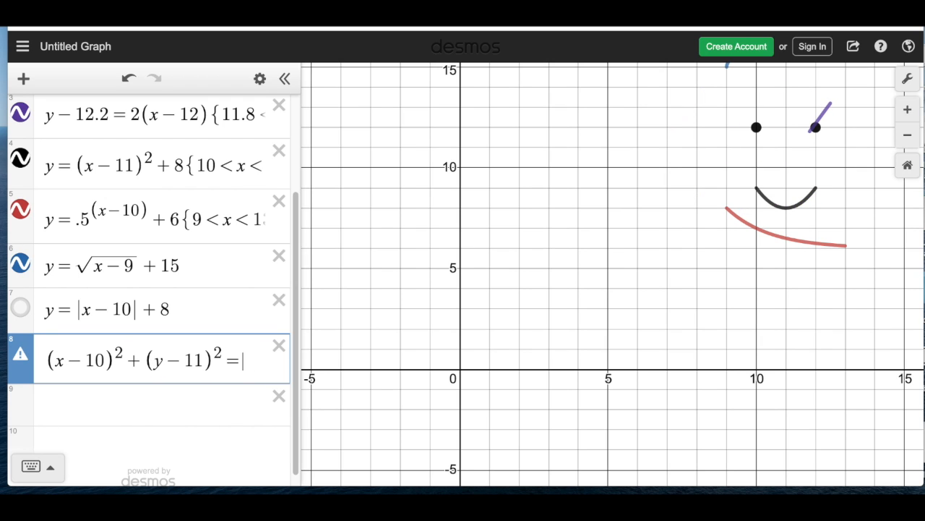
type("50")
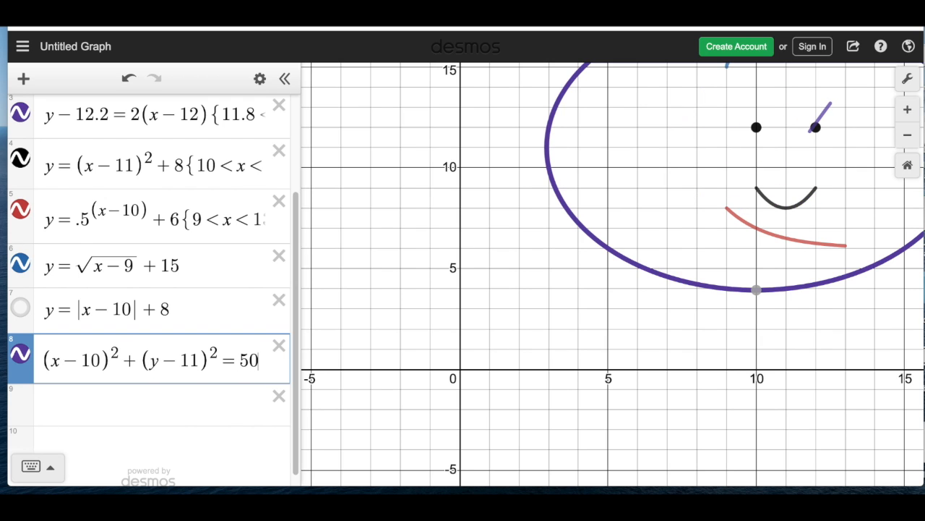
left_click_drag(643, 363, 503, 433)
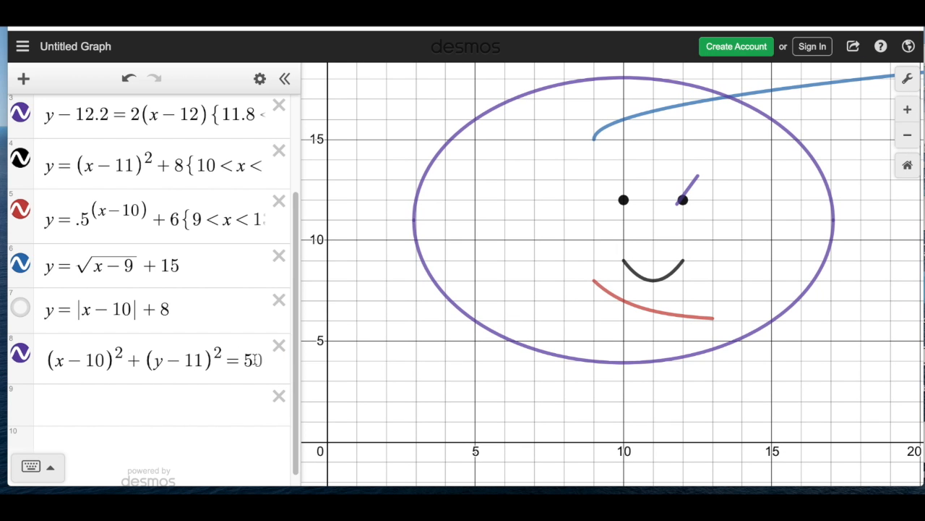
mouse_move(29, 358)
left_mouse_down()
mouse_move(43, 362)
mouse_move(65, 405)
mouse_move(87, 365)
mouse_move(107, 372)
left_mouse_up()
Graph the cubic function y = x^3 − 2x^2 + 14x in the ninth expression row.
left_click(97, 410)
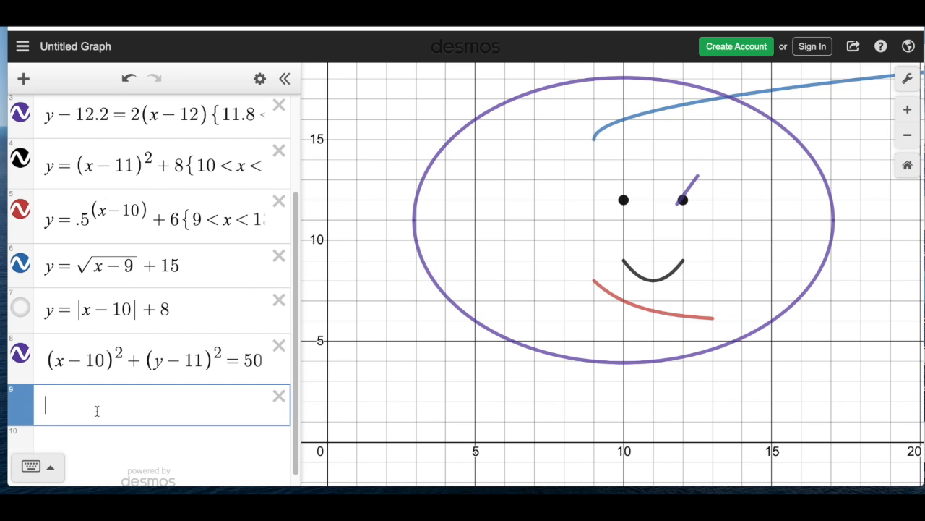
type("y=x^3")
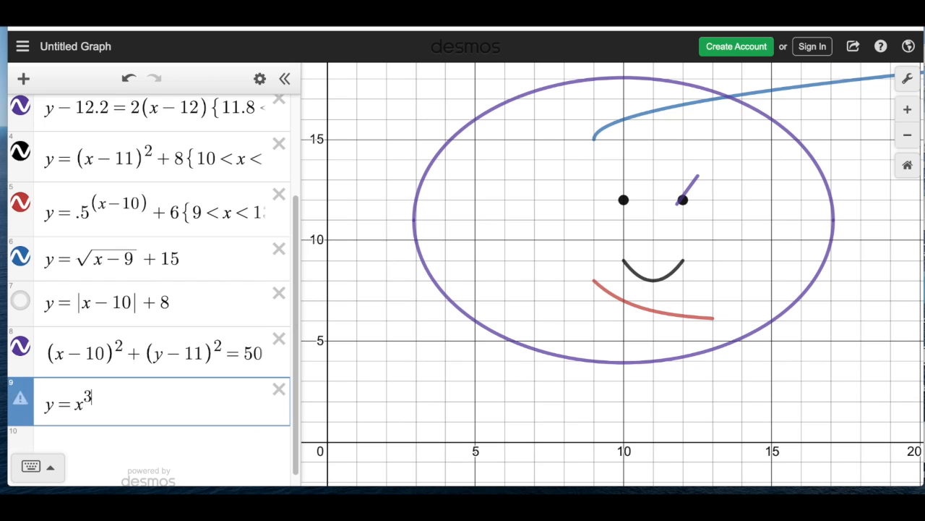
key("Right")
type("-2x^2")
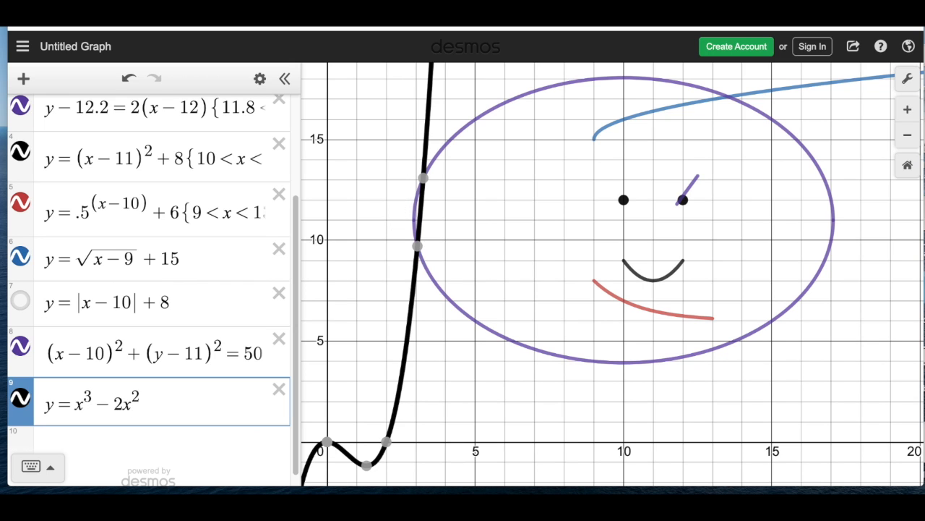
key("Right")
type("+14x")
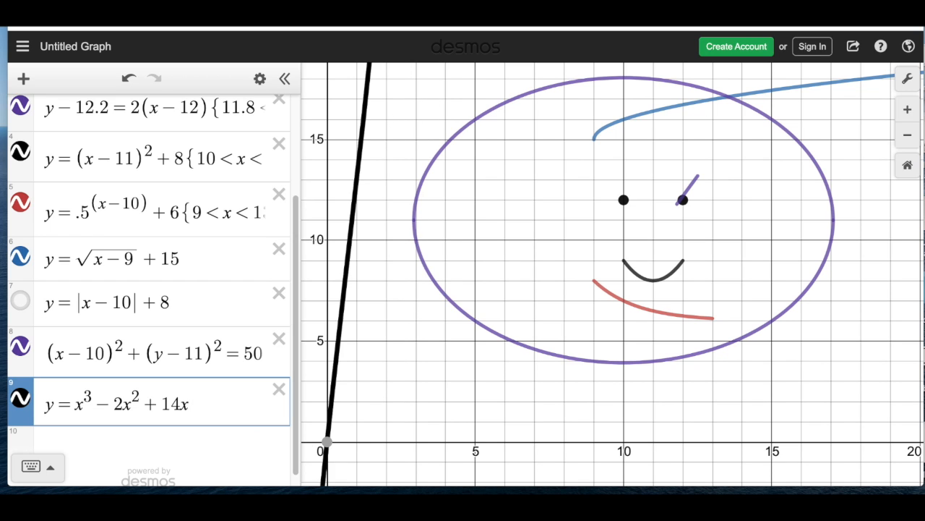
Change the linear term of the cubic function to −4x.
key("BackSpace")
key("BackSpace")
key("BackSpace")
key("BackSpace")
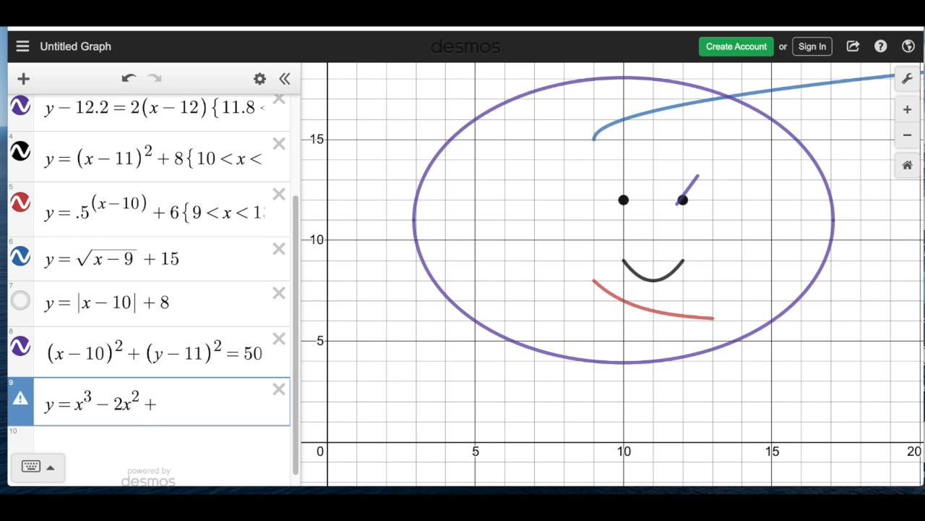
type("-4x")
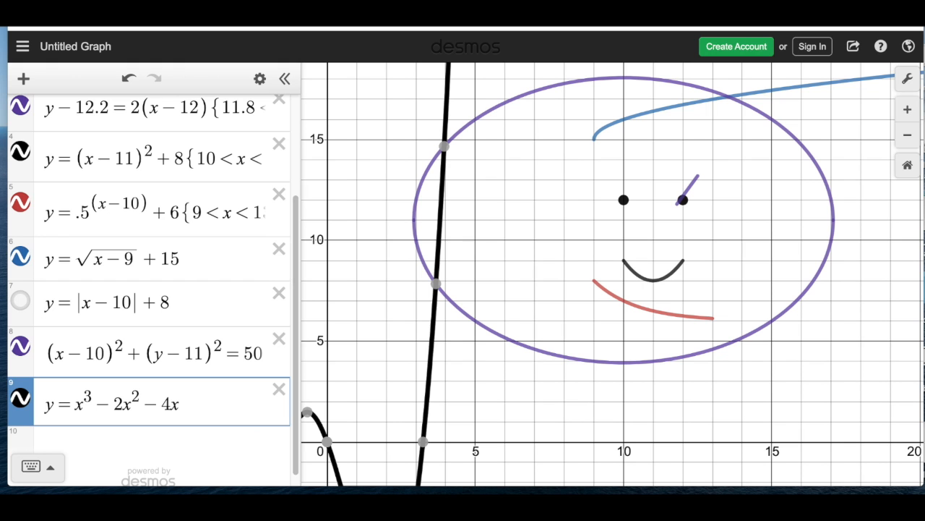
left_click_drag(498, 430, 534, 305)
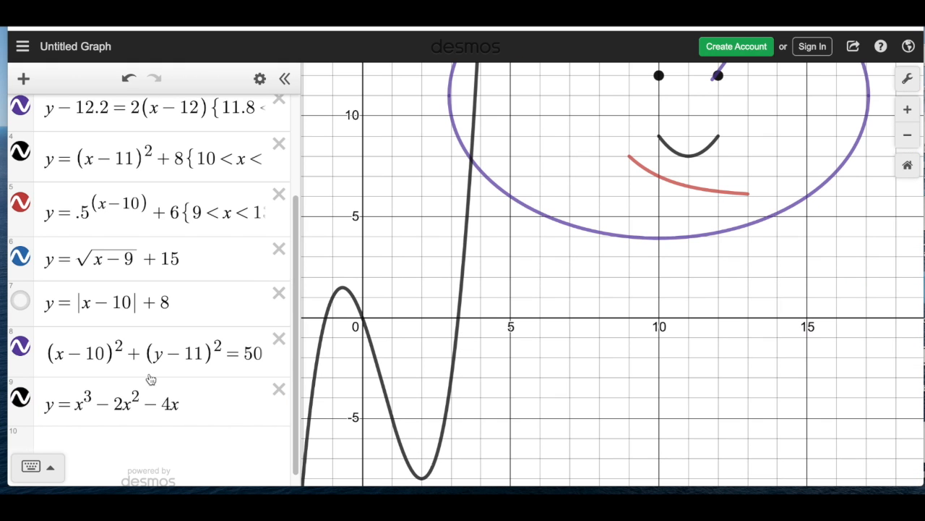
left_click(93, 395)
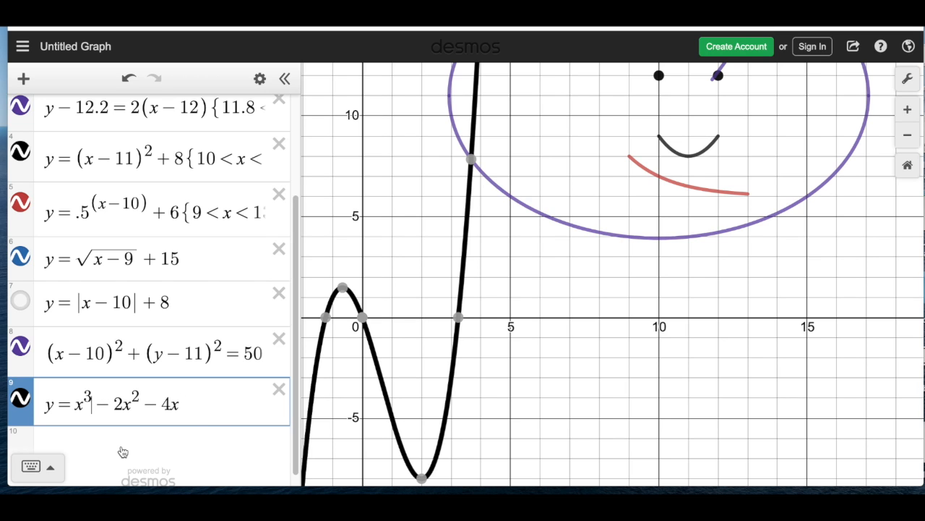
Graph y = sin(x) in the tenth expression row, inserting the sine from the on-screen keypad's trigonometric functions.
left_click(88, 435)
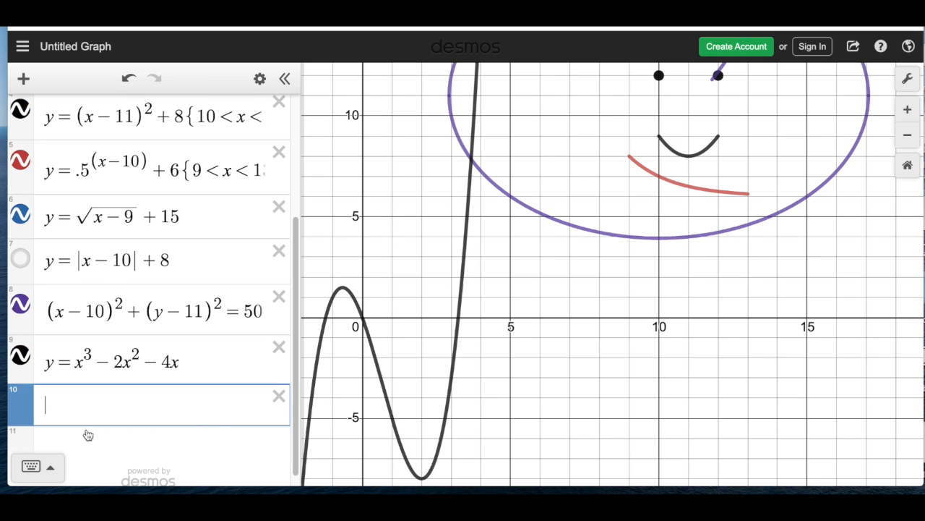
left_click(55, 463)
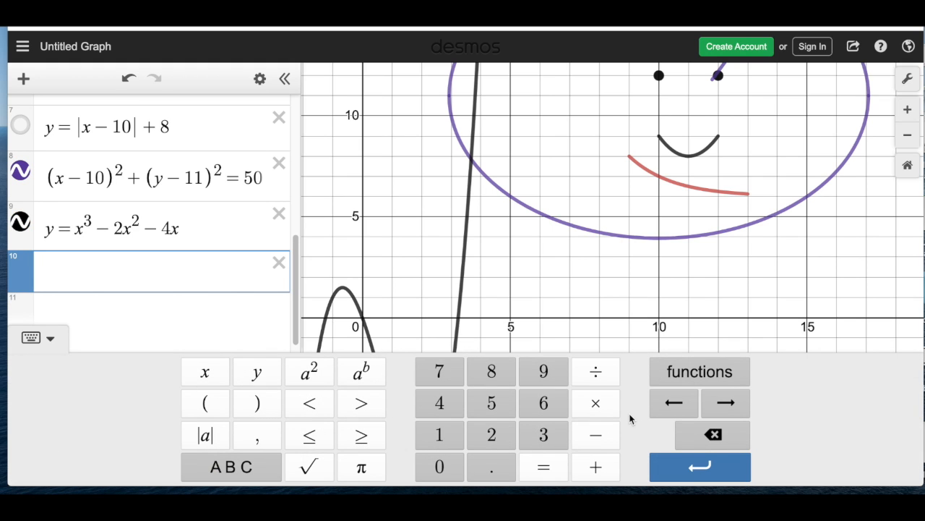
left_click(691, 376)
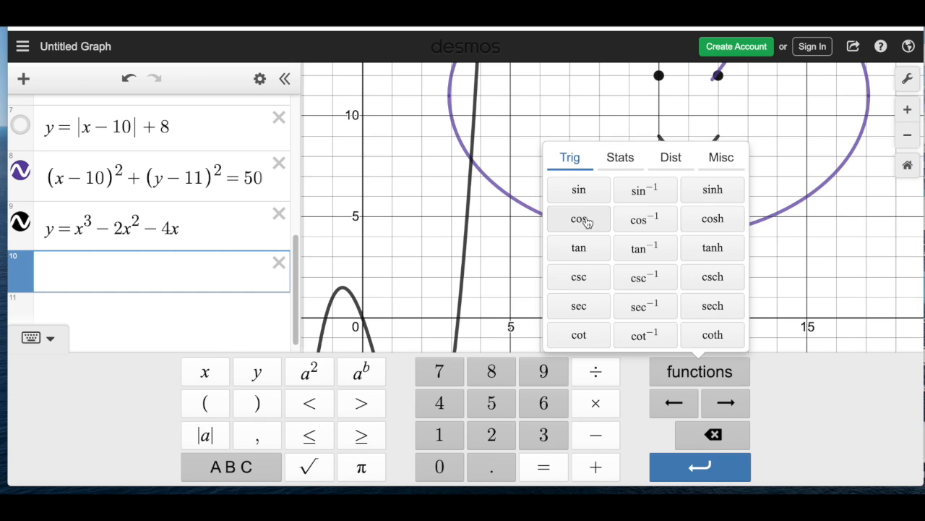
left_click(579, 190)
key("Left")
key("Left")
key("Left")
key("Left")
type("y =")
key("Right")
key("Right")
key("Right")
key("Right")
type("x")
key("BackSpace")
type("x")
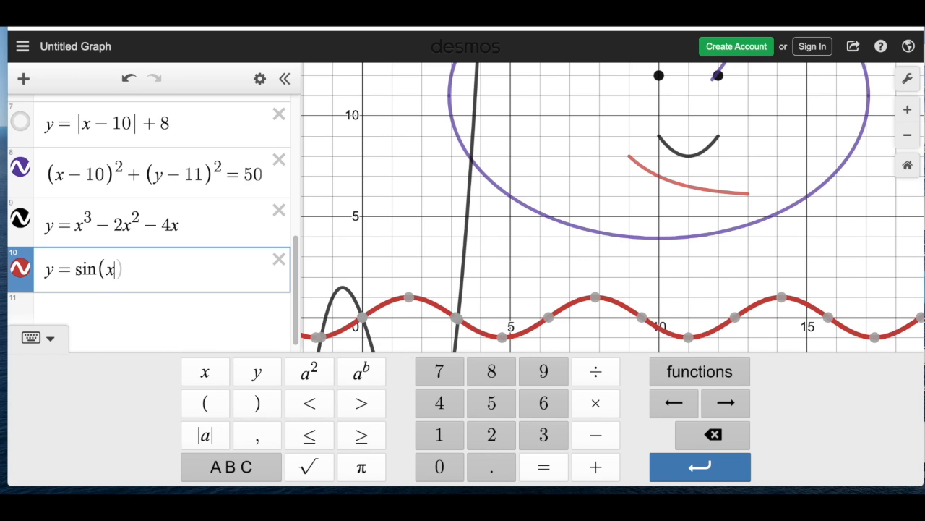
left_click(426, 259)
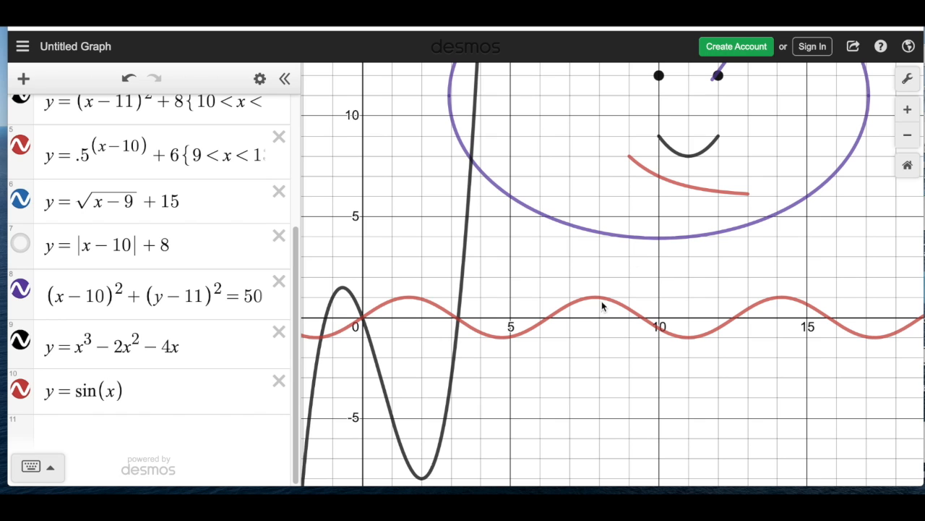
Shift the sine function to y = sin(x − 10) + 8.
left_click_drag(682, 293, 628, 307)
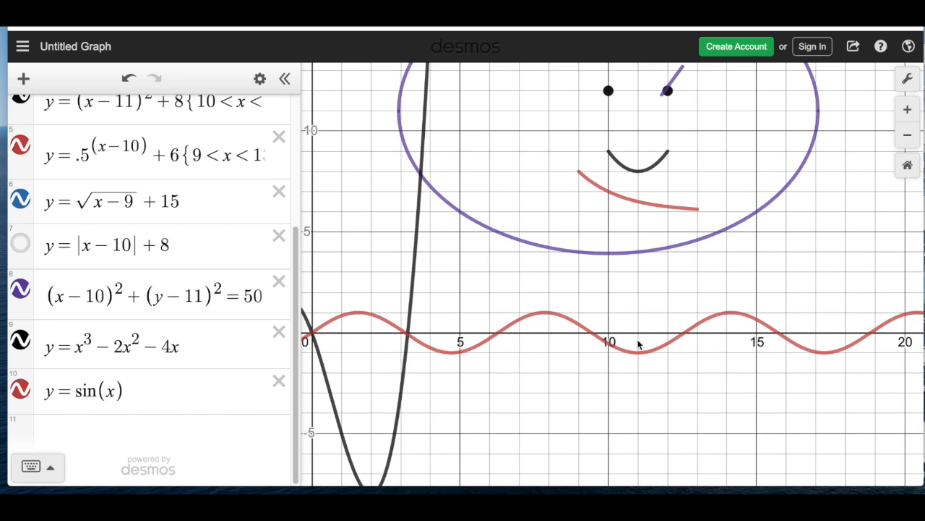
left_click(145, 398)
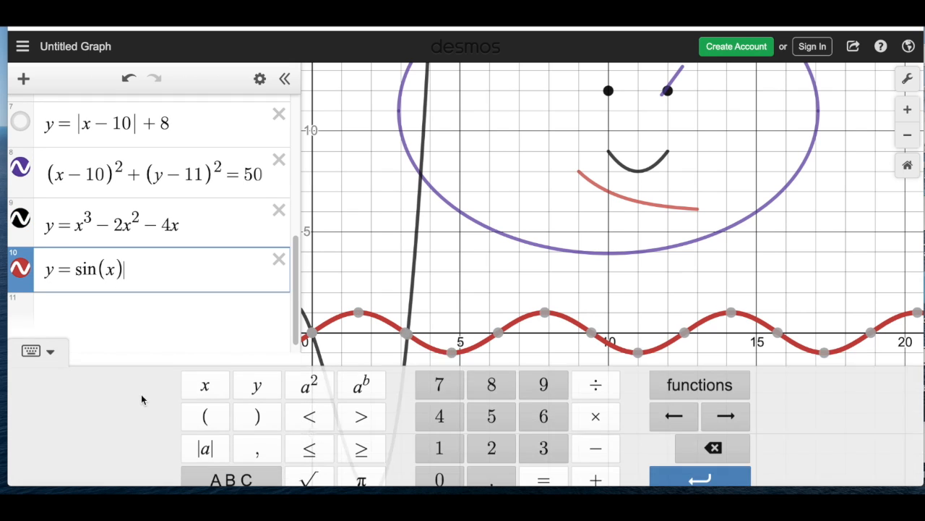
key("Left")
type("- 1")
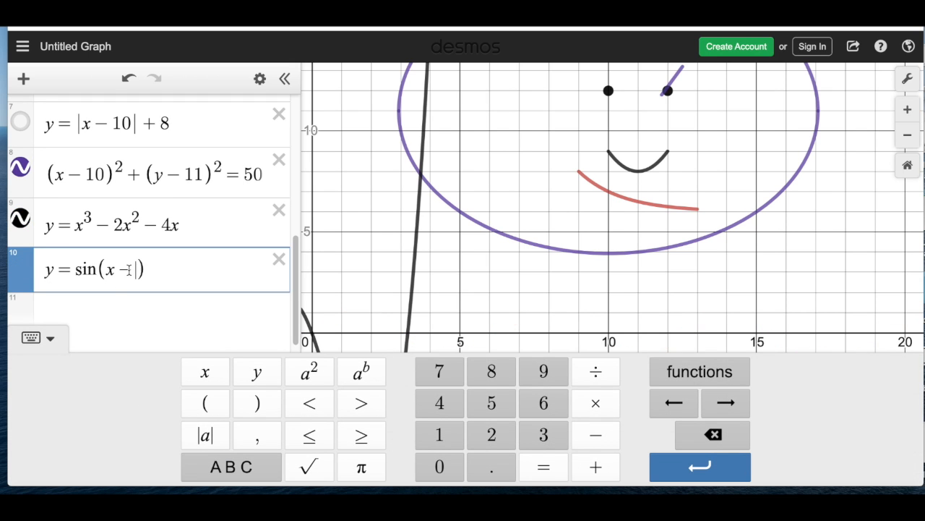
type("0")
key("Right")
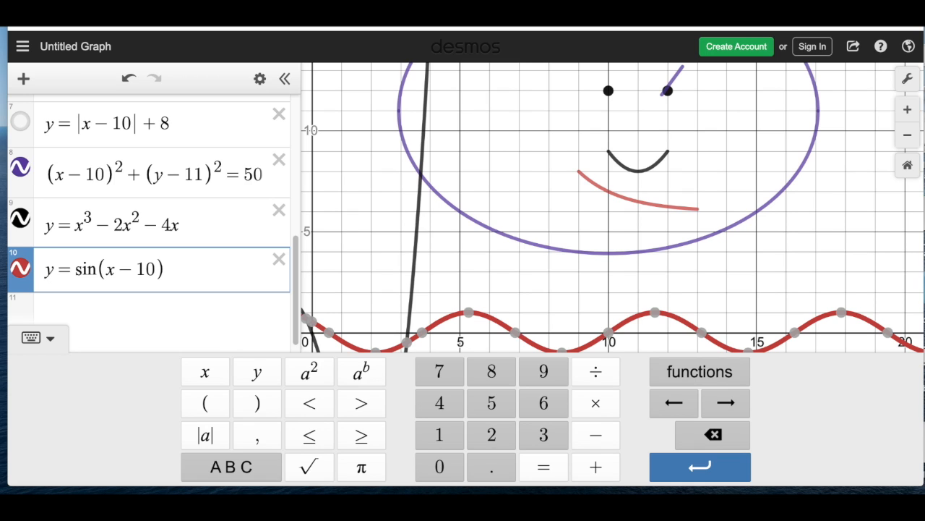
type("+8")
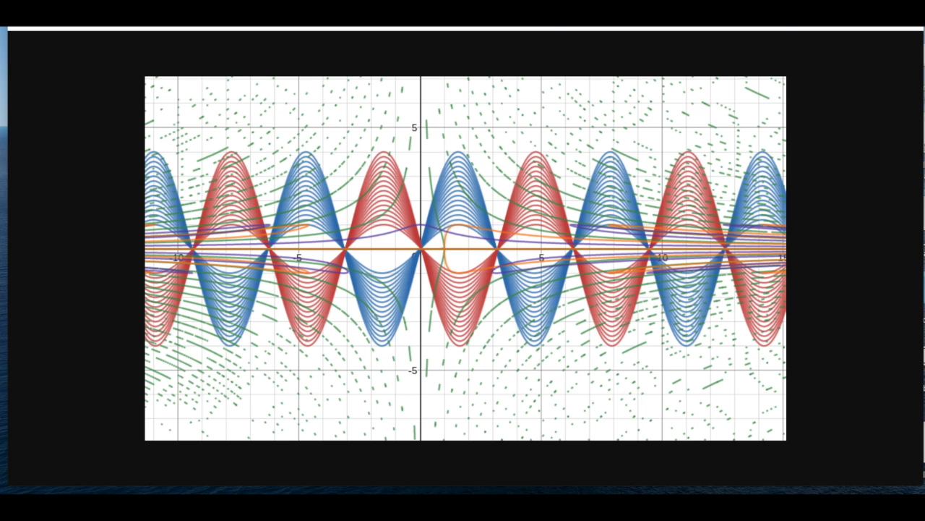
Show the next sample graph artwork in the full-screen image display.
key("Right")
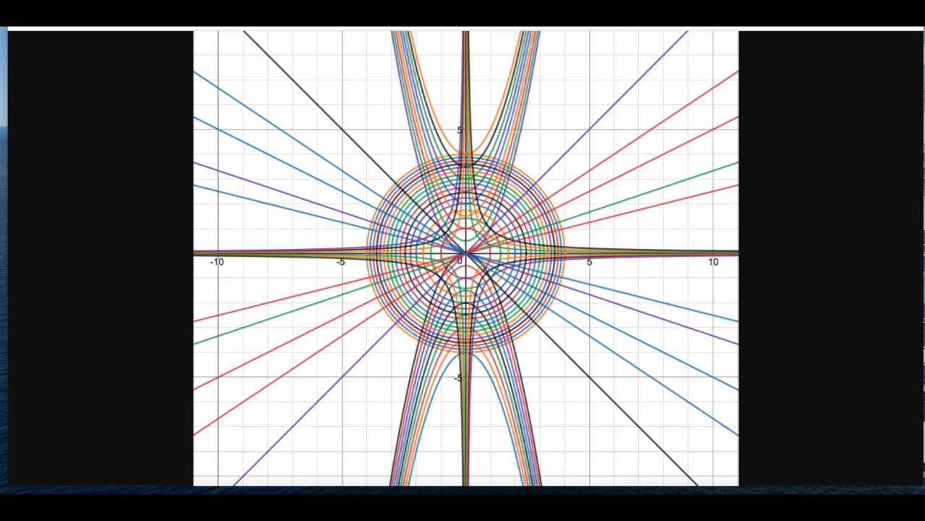